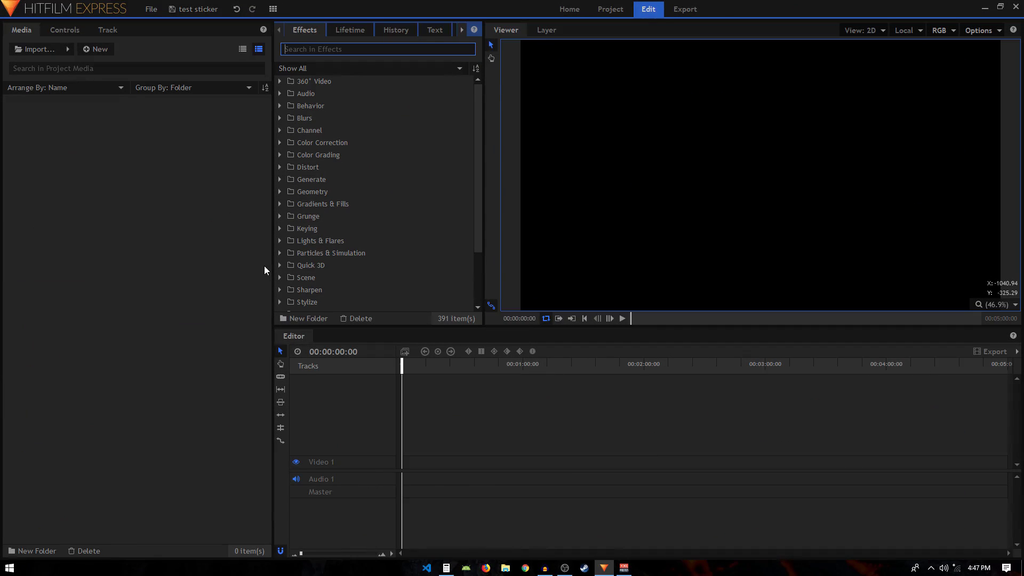
- Create a composite shot named sticker from the 1080p Full HD @ 30 fps template, lasting 6 seconds
{"action": "left_click", "coordinate": [264, 269]}
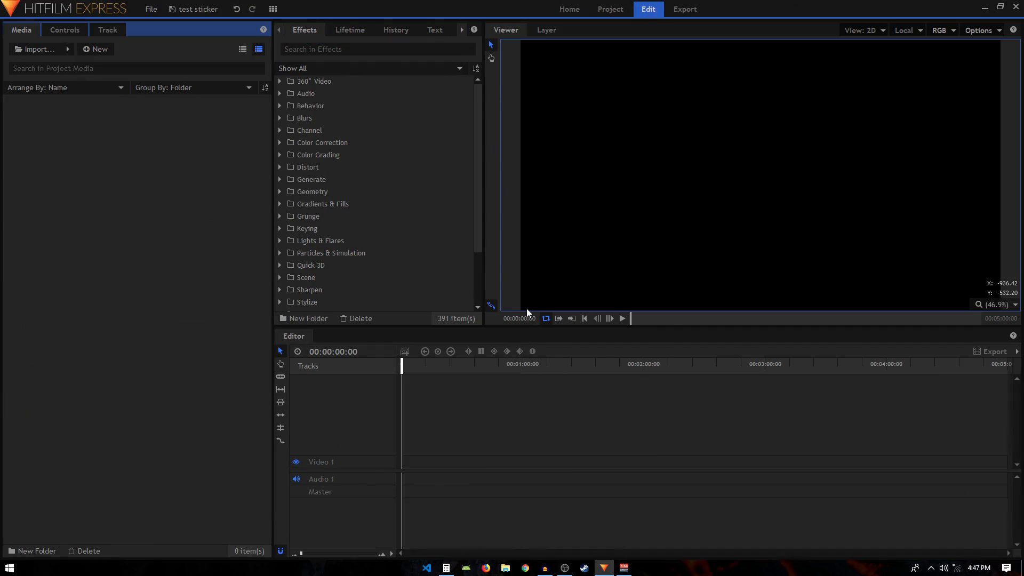
{"action": "left_click", "coordinate": [110, 49]}
{"action": "left_click", "coordinate": [111, 63]}
{"action": "left_click_drag", "start_coordinate": [541, 115], "coordinate": [421, 105]}
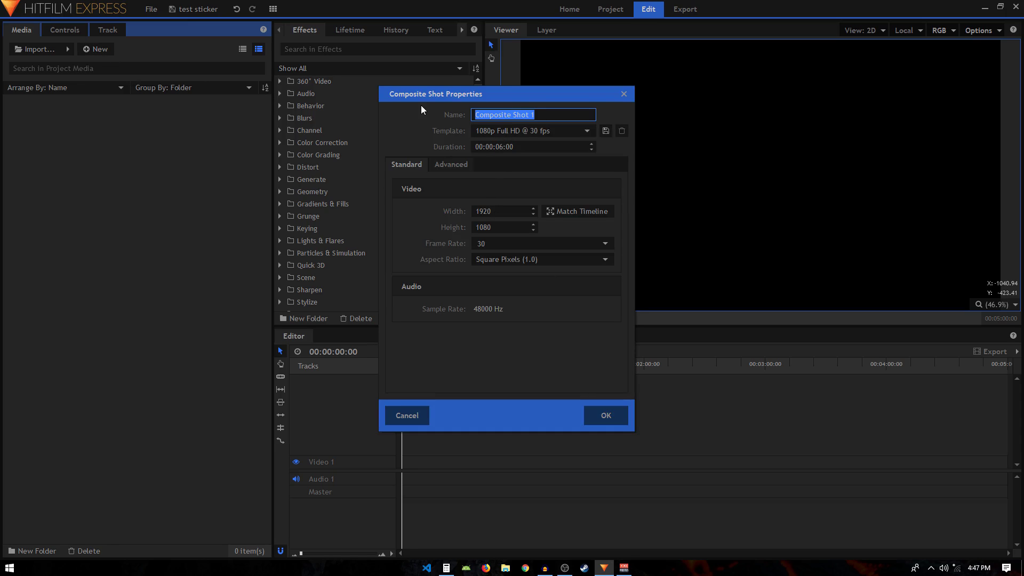
{"action": "type", "text": "sticker"}
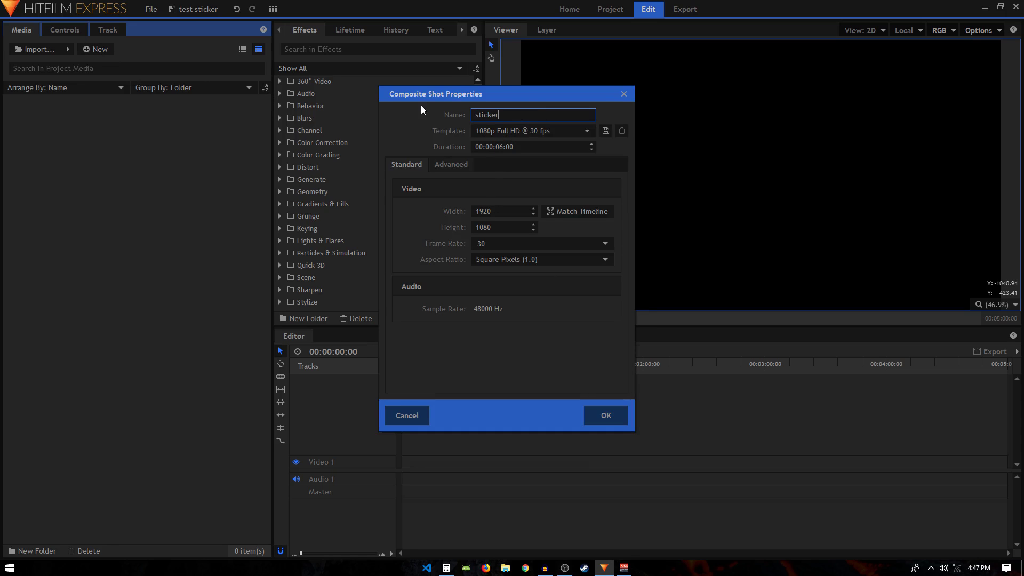
{"action": "key", "text": "Return"}
{"action": "scroll", "coordinate": [733, 170], "scroll_direction": "down", "scroll_amount": 1}
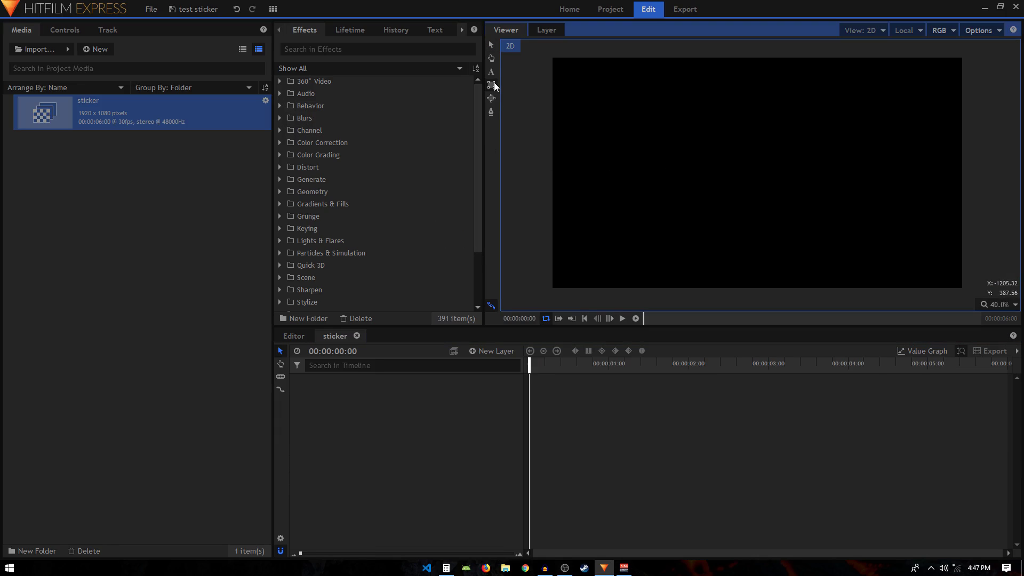
- Add a 1920 x 1080 plane layer named base with the blue color #0055ff to the sticker shot
{"action": "left_click", "coordinate": [495, 351]}
{"action": "left_click", "coordinate": [490, 364]}
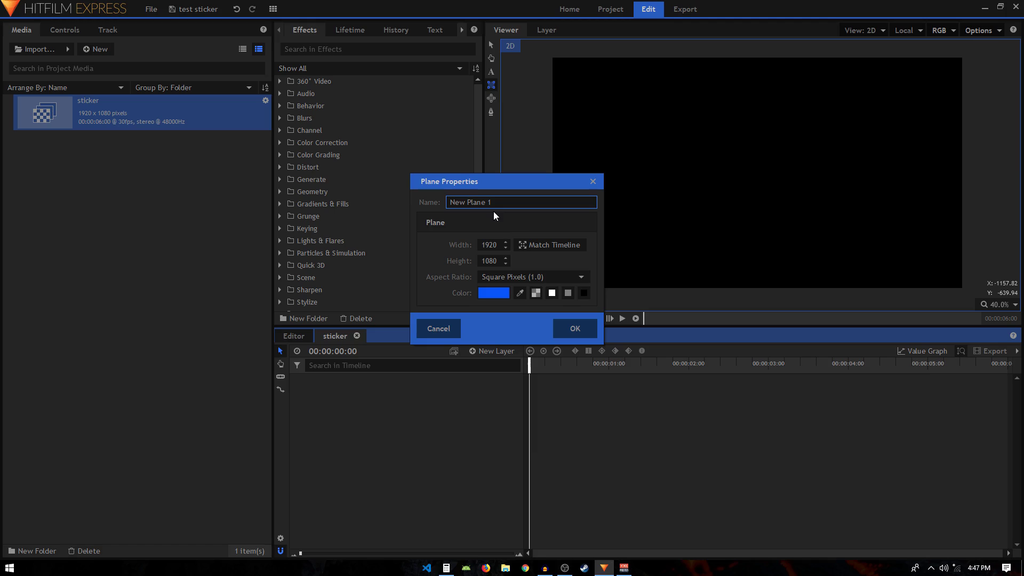
{"action": "type", "text": "base"}
{"action": "left_click", "coordinate": [481, 293]}
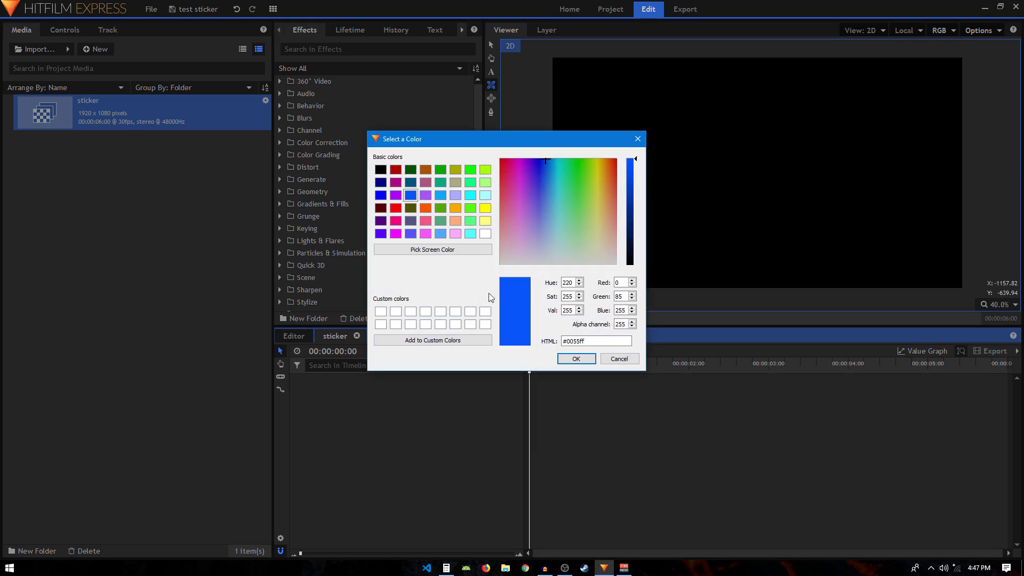
{"action": "left_click", "coordinate": [576, 357]}
{"action": "left_click", "coordinate": [575, 330]}
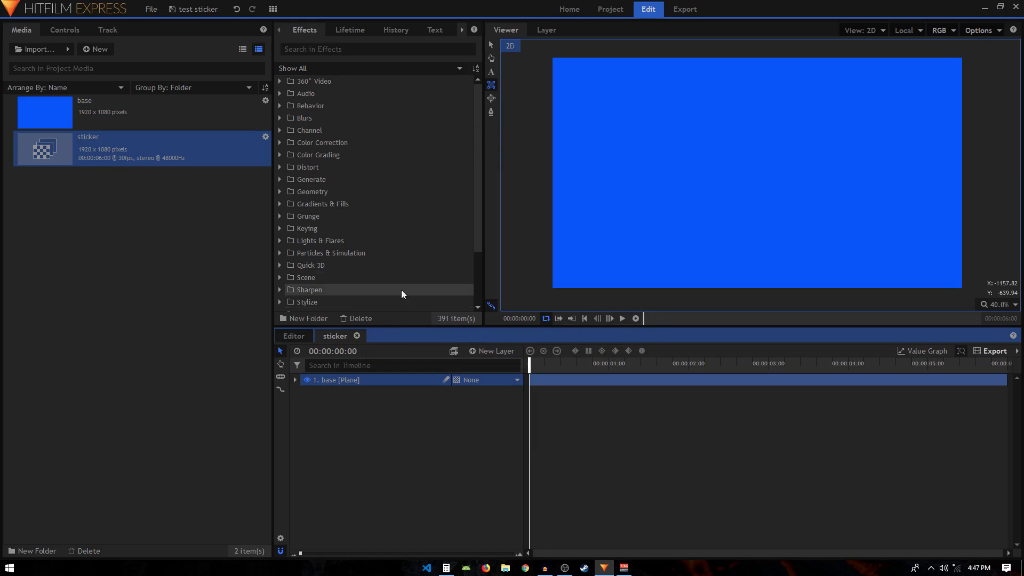
{"action": "left_click", "coordinate": [492, 89]}
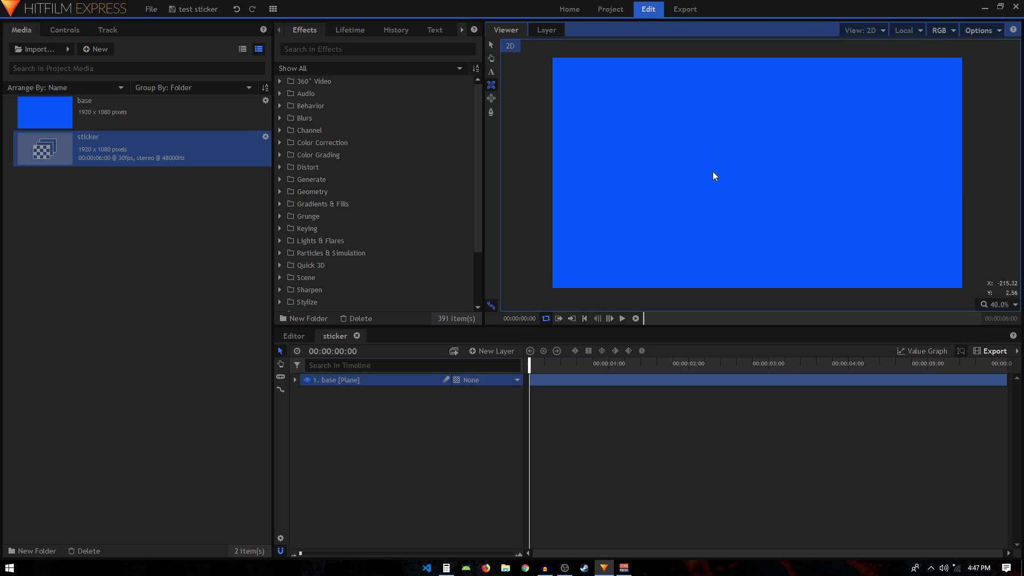
{"action": "left_click", "coordinate": [491, 98]}
{"action": "left_click_drag", "start_coordinate": [716, 116], "coordinate": [806, 190]}
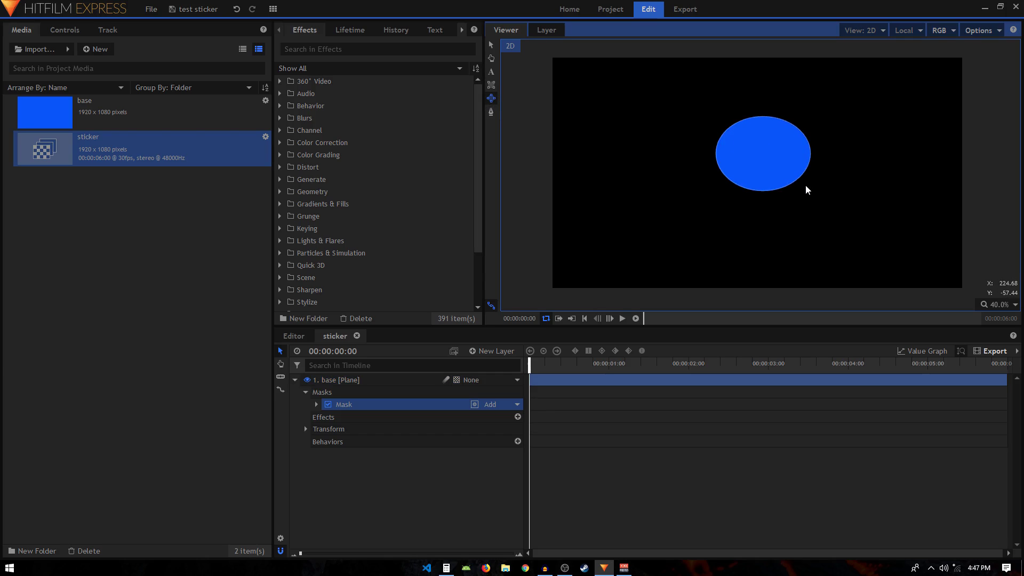
{"action": "key", "text": "ctrl+z"}
{"action": "left_click", "coordinate": [491, 113]}
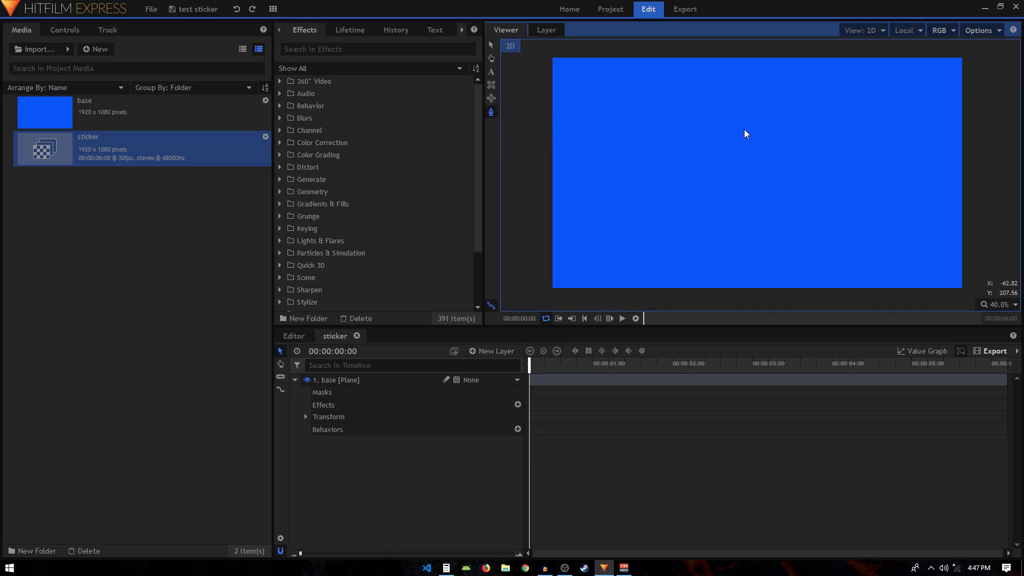
- Draw a wide rectangular mask around the middle of the base plane
{"action": "left_click", "coordinate": [494, 87]}
{"action": "left_click", "coordinate": [392, 380]}
{"action": "left_click_drag", "start_coordinate": [633, 137], "coordinate": [876, 218]}
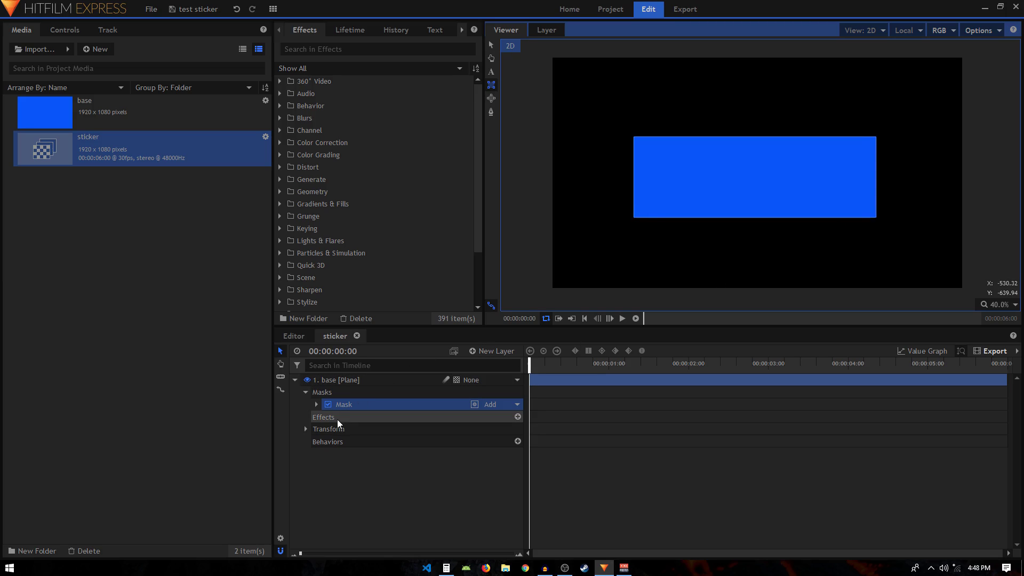
- Set the Expansion of the base plane's mask shape to 39 px to round its corners
{"action": "left_click", "coordinate": [317, 405]}
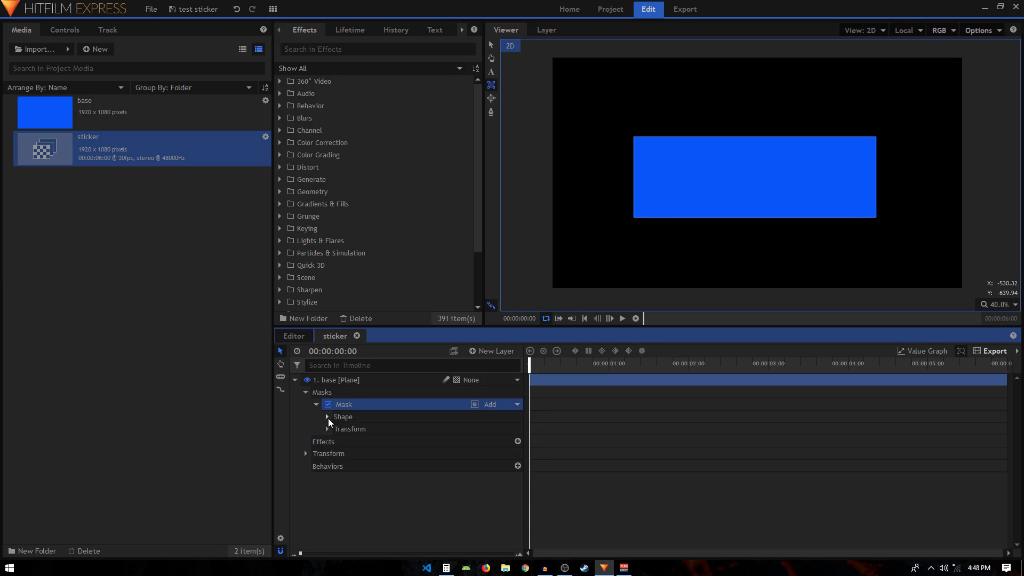
{"action": "left_click", "coordinate": [328, 418]}
{"action": "left_click_drag", "start_coordinate": [502, 430], "coordinate": [523, 429]}
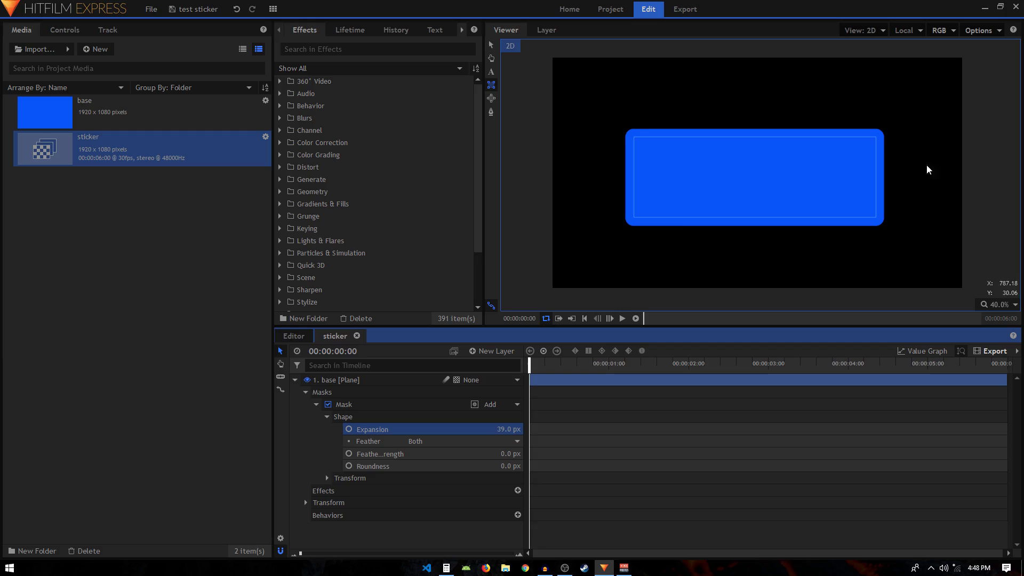
{"action": "left_click", "coordinate": [294, 380]}
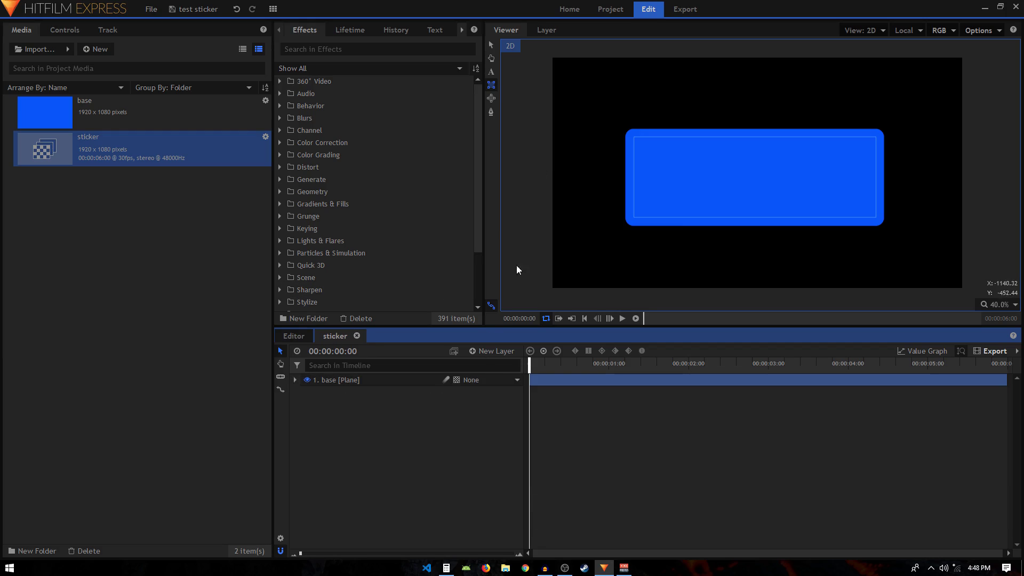
- Add a text box covering the blue rectangle with the text SUBSCRIBE
{"action": "left_click", "coordinate": [492, 72]}
{"action": "left_click_drag", "start_coordinate": [623, 130], "coordinate": [885, 225]}
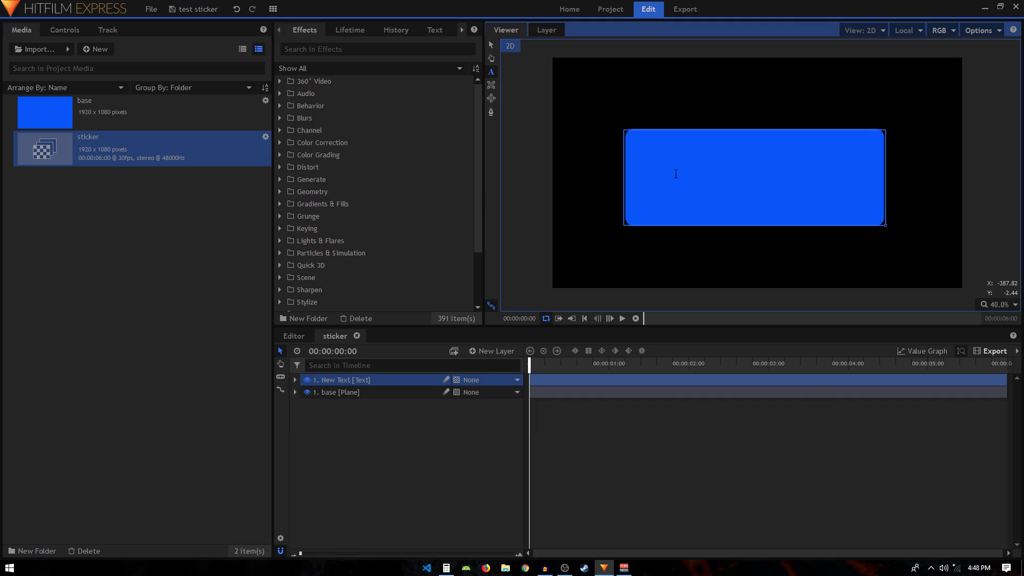
{"action": "type", "text": "SUB"}
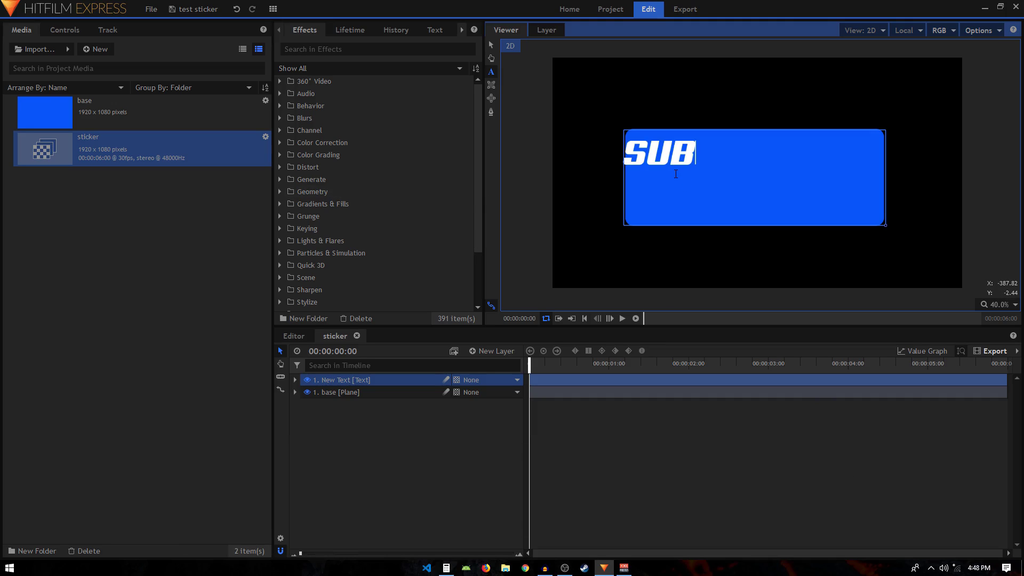
{"action": "type", "text": "SCRIBE"}
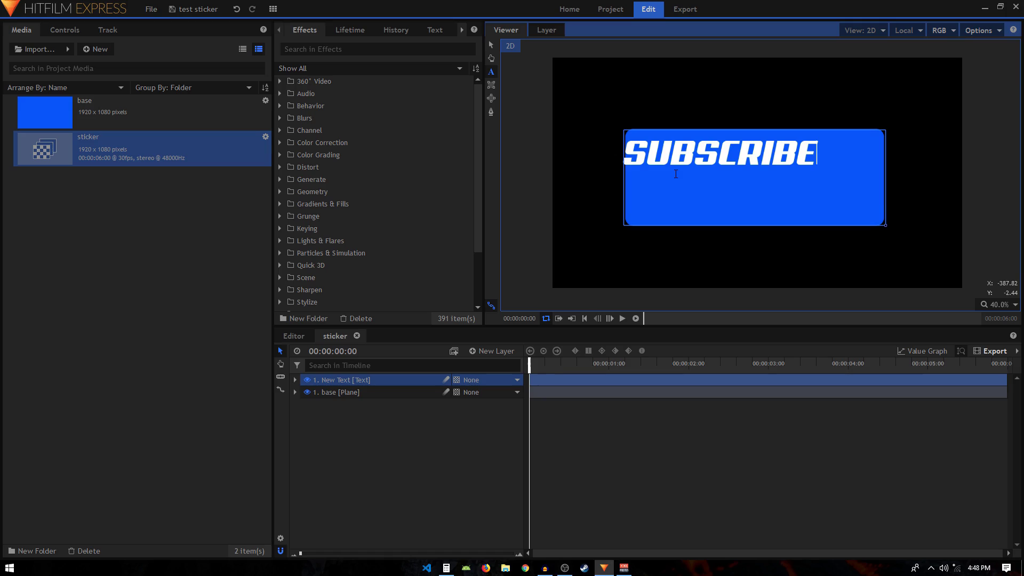
- Center-align the SUBSCRIBE text and move it down to the middle of the blue rectangle
{"action": "key", "text": "ctrl+a"}
{"action": "left_click", "coordinate": [395, 30]}
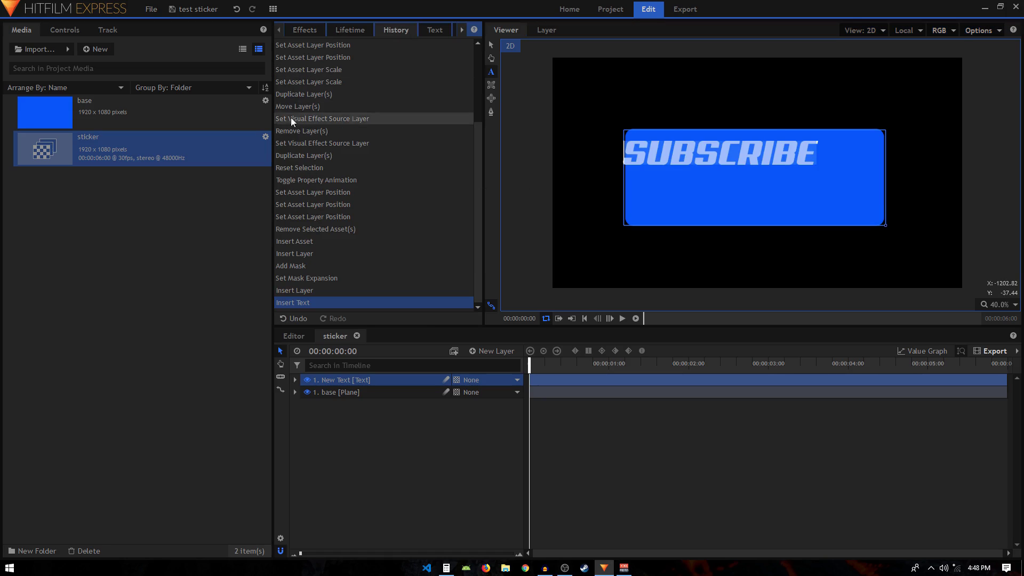
{"action": "left_click", "coordinate": [433, 30]}
{"action": "left_click", "coordinate": [308, 177]}
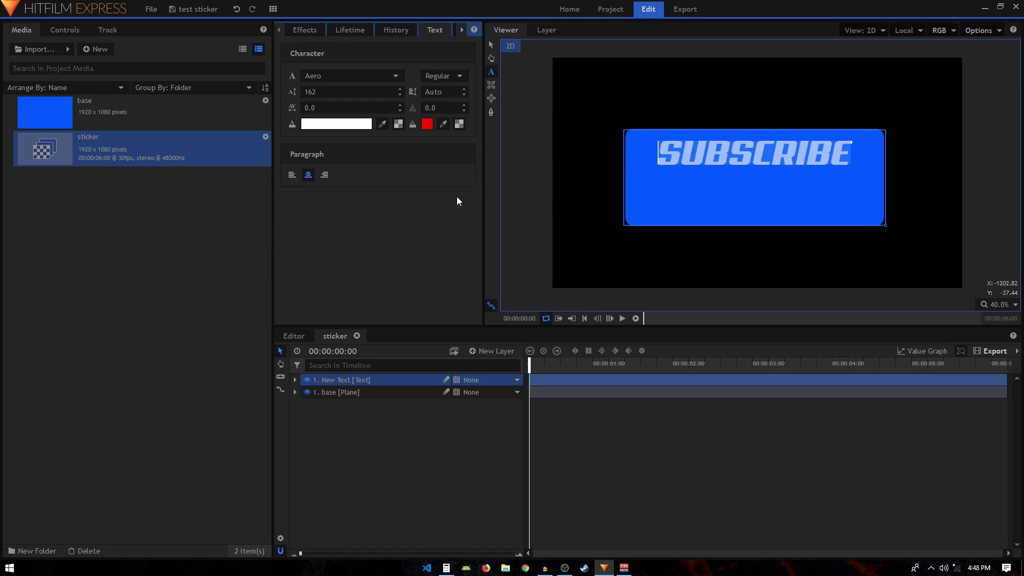
{"action": "left_click", "coordinate": [492, 45]}
{"action": "left_click_drag", "start_coordinate": [752, 155], "coordinate": [748, 175]}
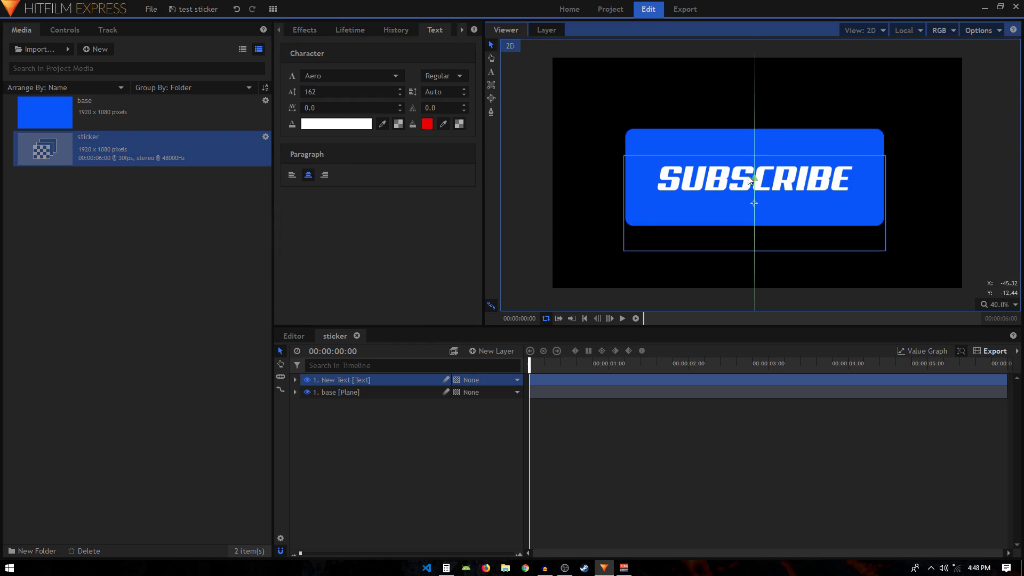
{"action": "left_click", "coordinate": [429, 460]}
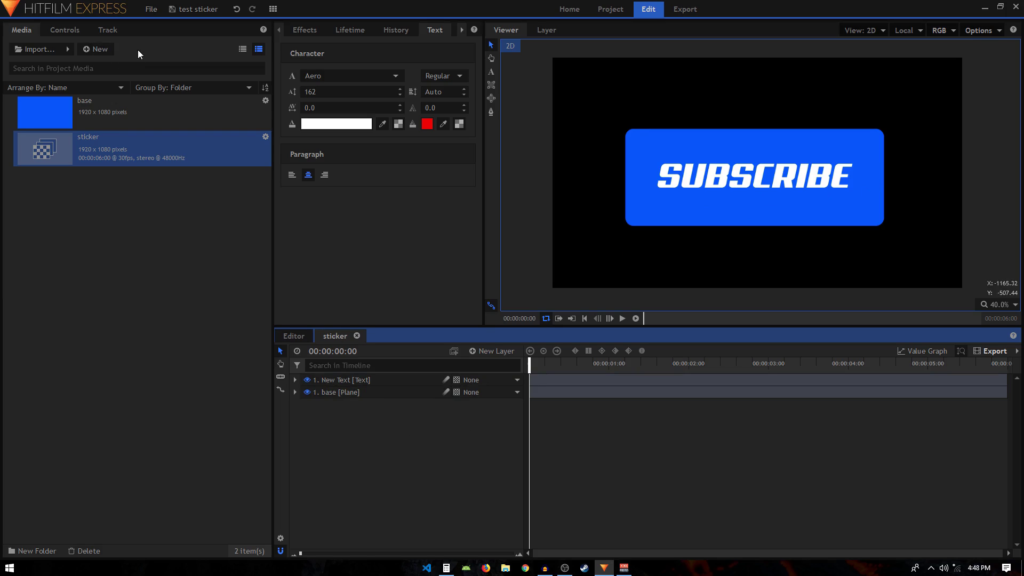
- Create a second composite shot named main and add the sticker composite to its timeline
{"action": "left_click", "coordinate": [93, 49]}
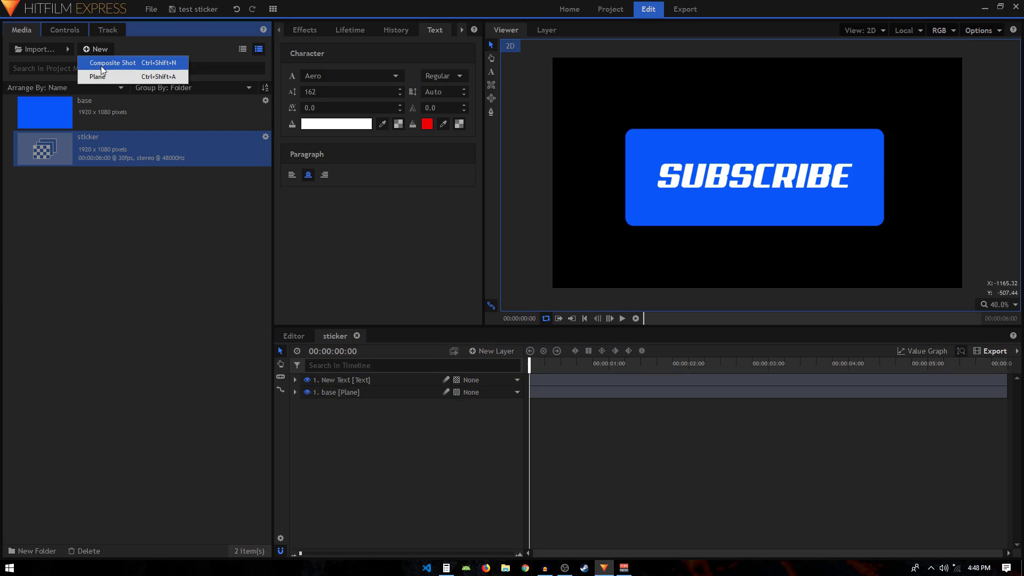
{"action": "left_click", "coordinate": [104, 62]}
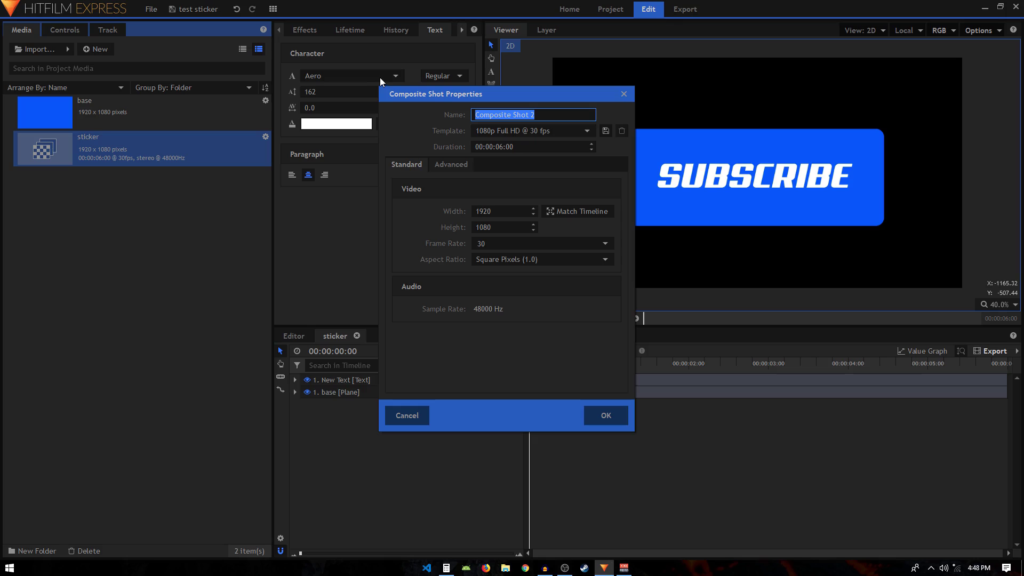
{"action": "type", "text": "test"}
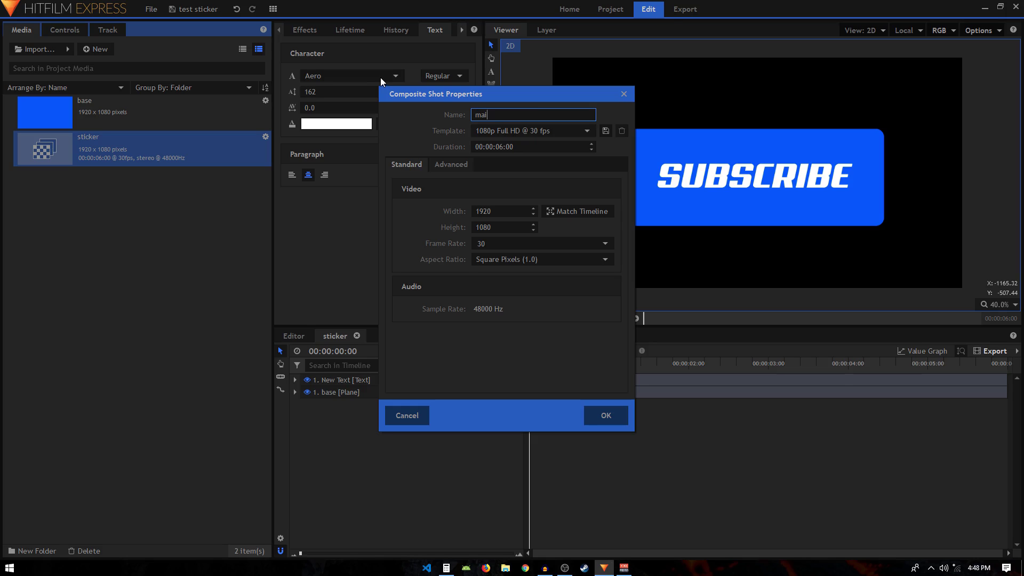
{"action": "key", "text": "Return"}
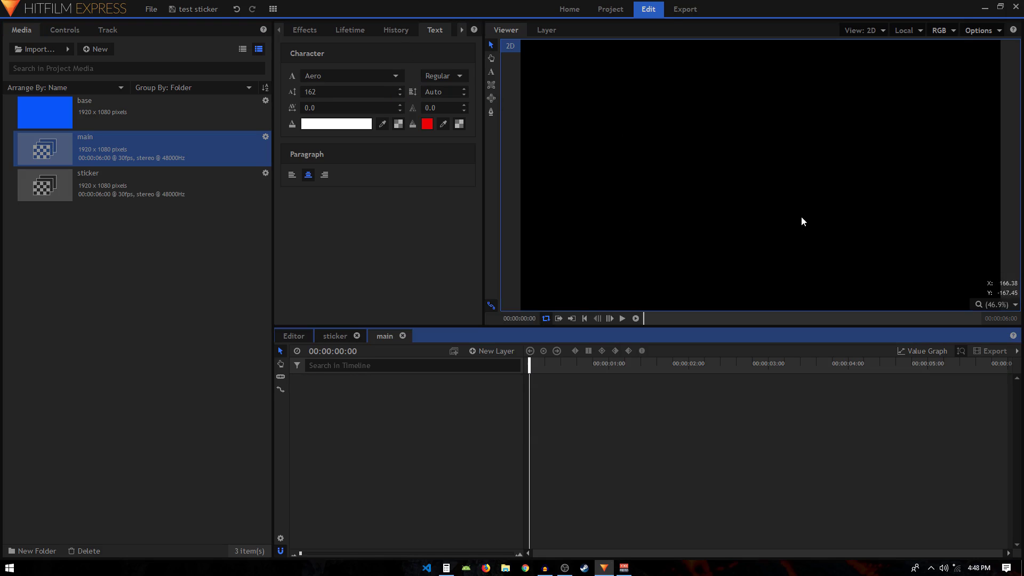
{"action": "left_click_drag", "start_coordinate": [86, 184], "coordinate": [386, 383]}
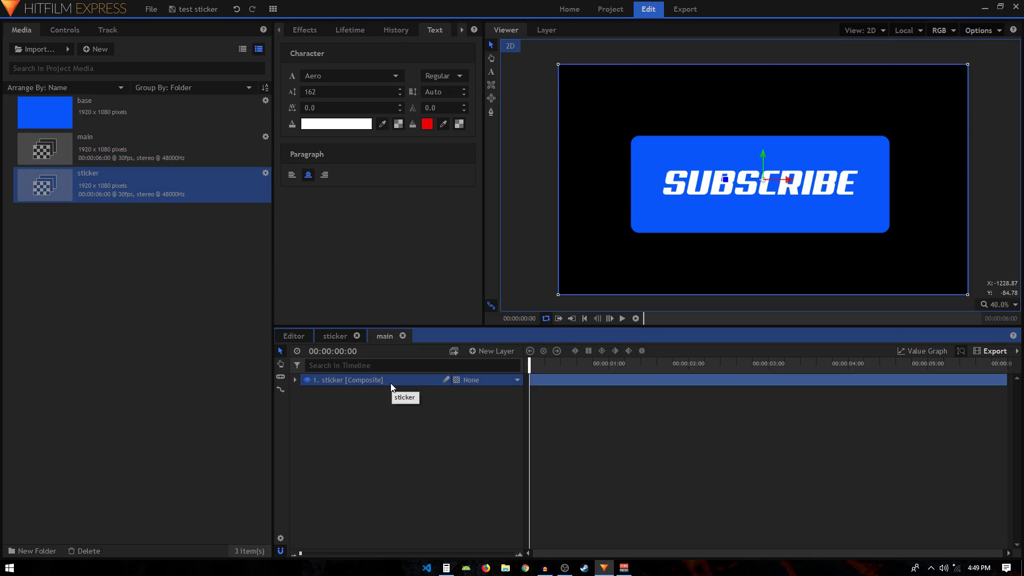
{"action": "left_click", "coordinate": [396, 424]}
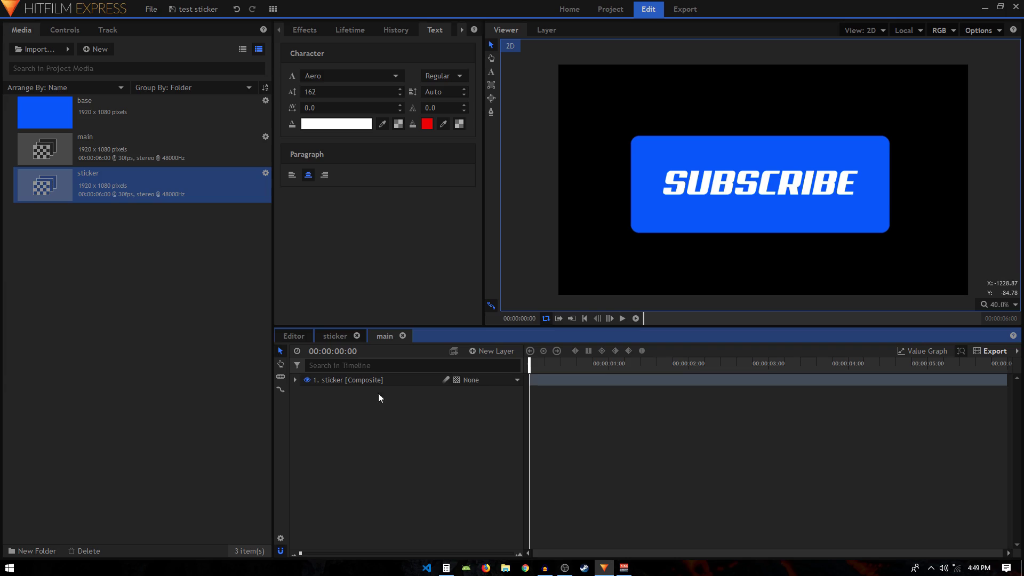
- Add a plane layer named mask above the sticker layer in the main shot and hide it
{"action": "left_click", "coordinate": [500, 352]}
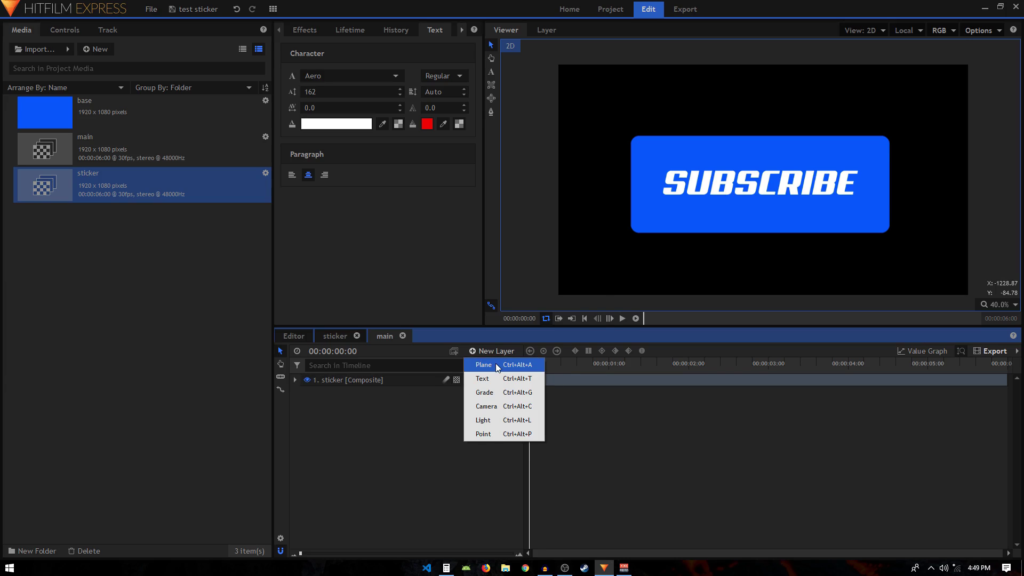
{"action": "left_click", "coordinate": [491, 361]}
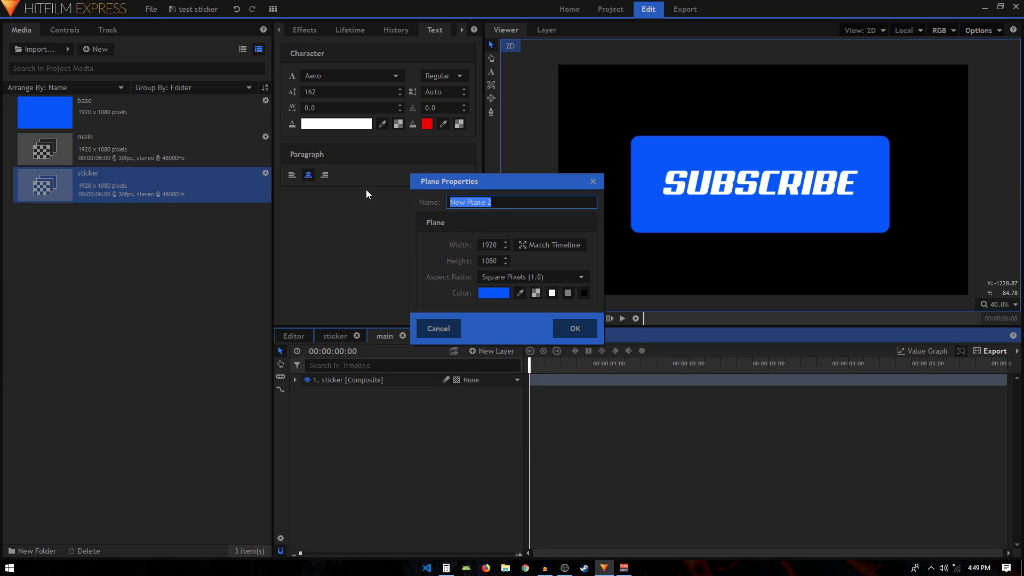
{"action": "type", "text": "mask"}
{"action": "left_click", "coordinate": [580, 331]}
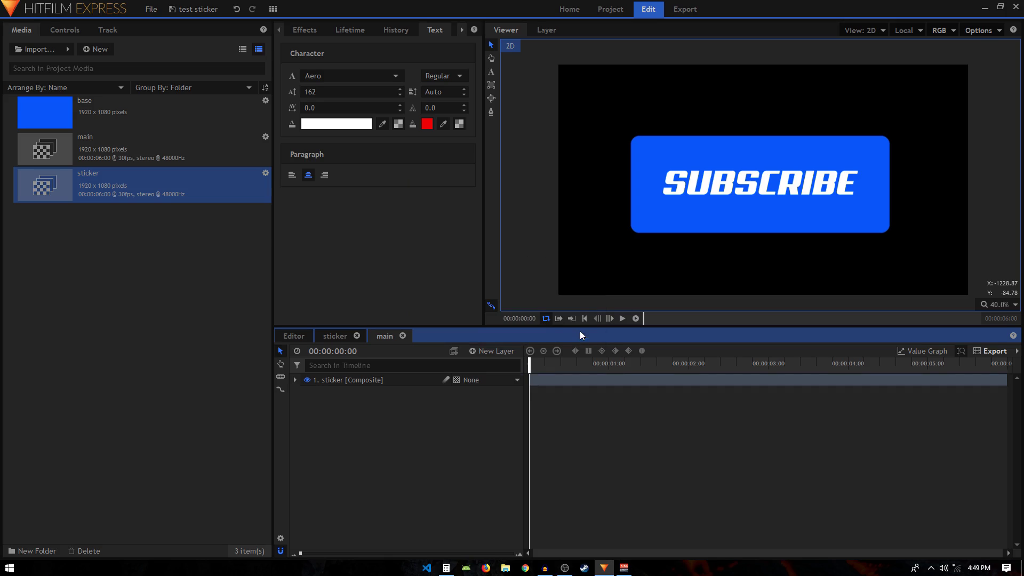
{"action": "left_click", "coordinate": [307, 380]}
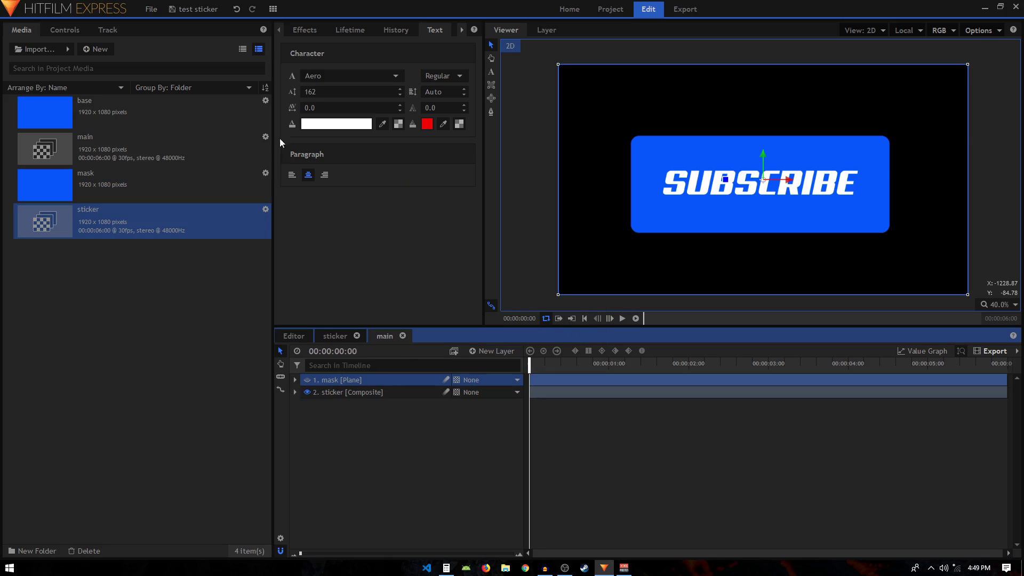
- Find the Set Matte effect, apply it to the sticker layer and show its settings
{"action": "left_click", "coordinate": [302, 30]}
{"action": "left_click", "coordinate": [320, 48]}
{"action": "type", "text": "set"}
{"action": "left_click_drag", "start_coordinate": [350, 106], "coordinate": [345, 393]}
{"action": "left_click", "coordinate": [317, 427]}
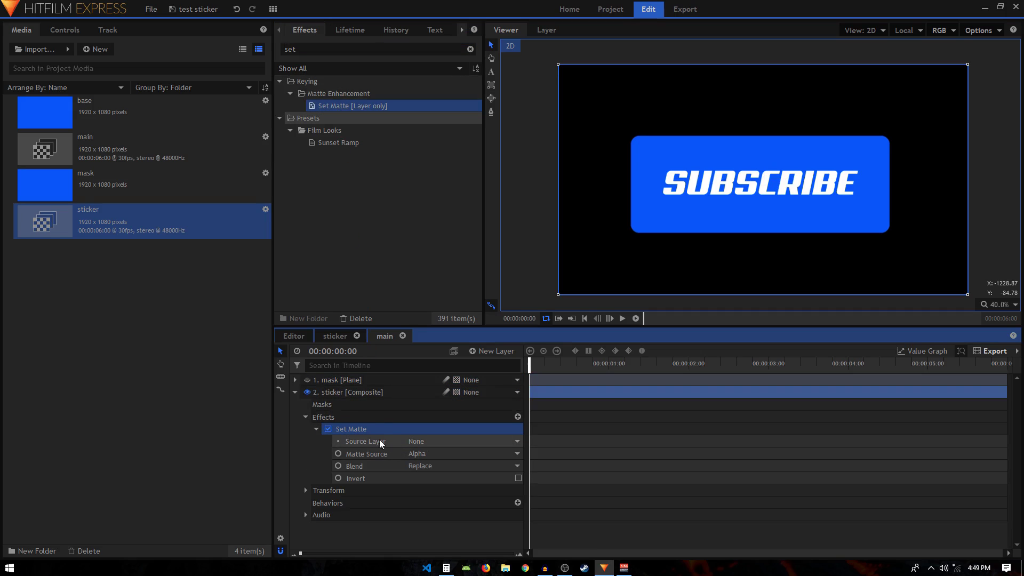
- Set the Set Matte effect's Source Layer to mask and its Blend to Subtract on the sticker layer
{"action": "left_click", "coordinate": [426, 442]}
{"action": "left_click", "coordinate": [437, 464]}
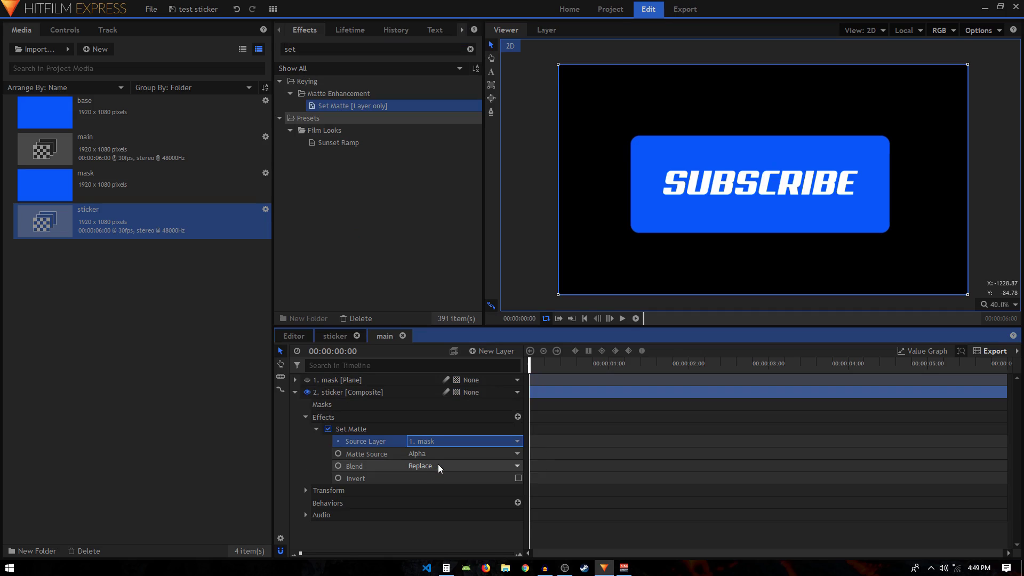
{"action": "left_click", "coordinate": [441, 466]}
{"action": "left_click", "coordinate": [440, 488]}
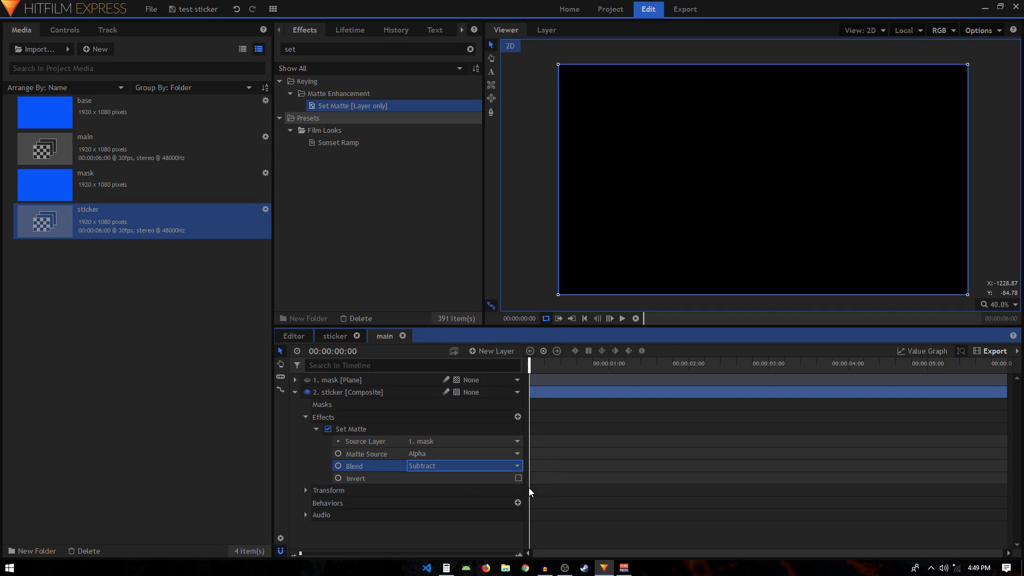
{"action": "left_click", "coordinate": [295, 394]}
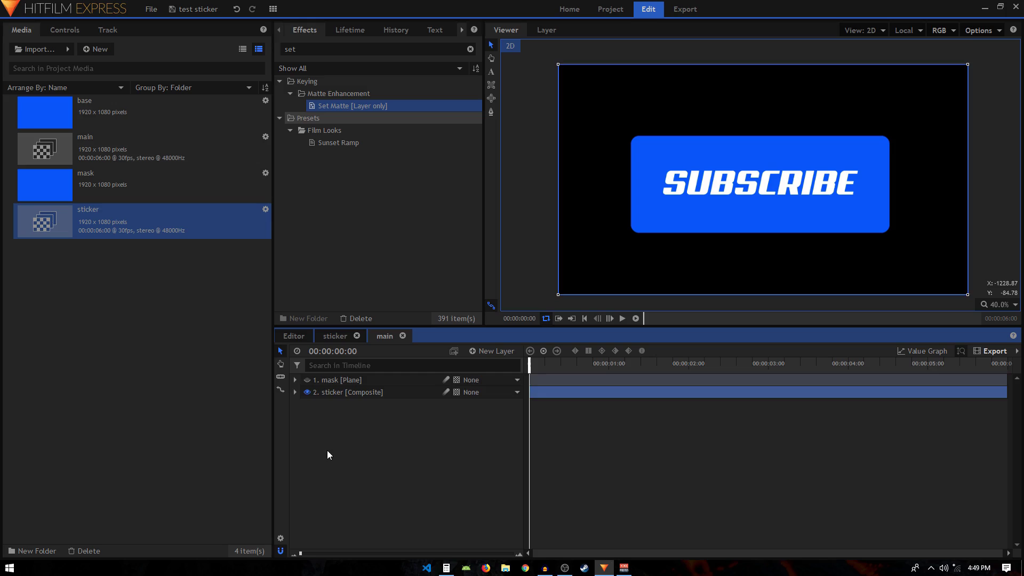
- Try moving the mask layer sideways across the sticker to test the matte, and undo the move
{"action": "left_click", "coordinate": [352, 381]}
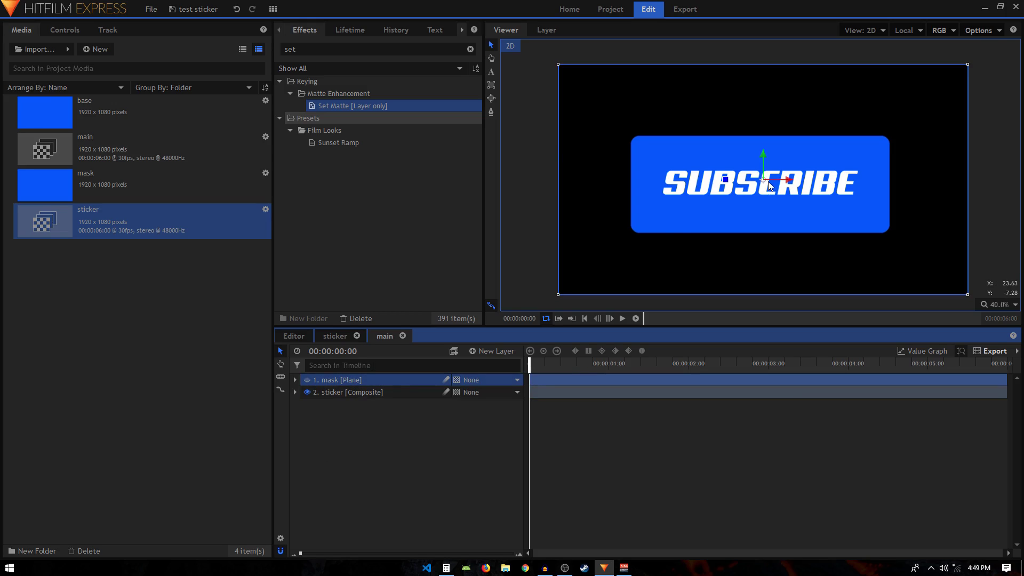
{"action": "scroll", "coordinate": [767, 186], "scroll_direction": "down", "scroll_amount": 1}
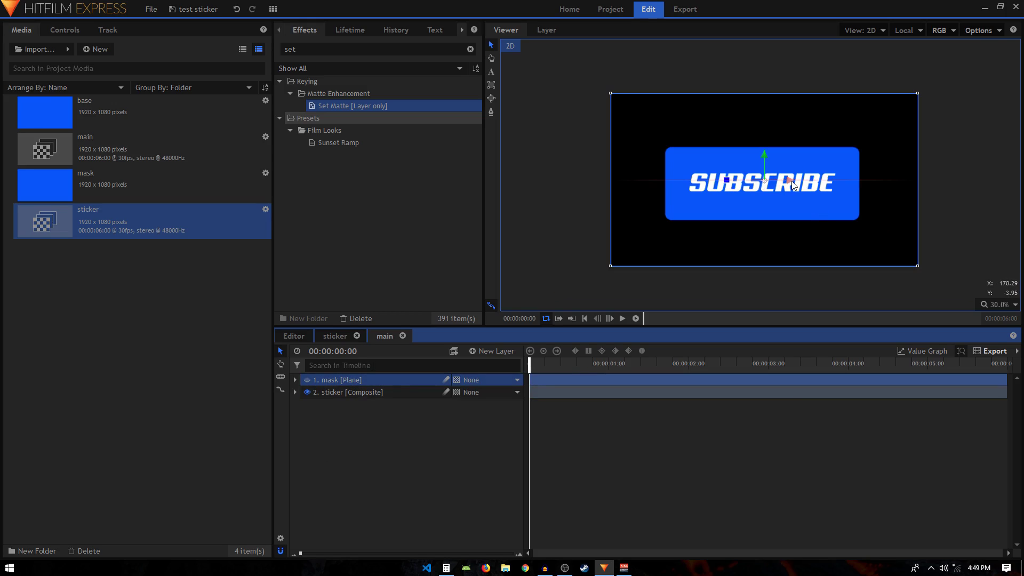
{"action": "left_click_drag", "start_coordinate": [792, 181], "coordinate": [591, 180]}
{"action": "key", "text": "ctrl+z"}
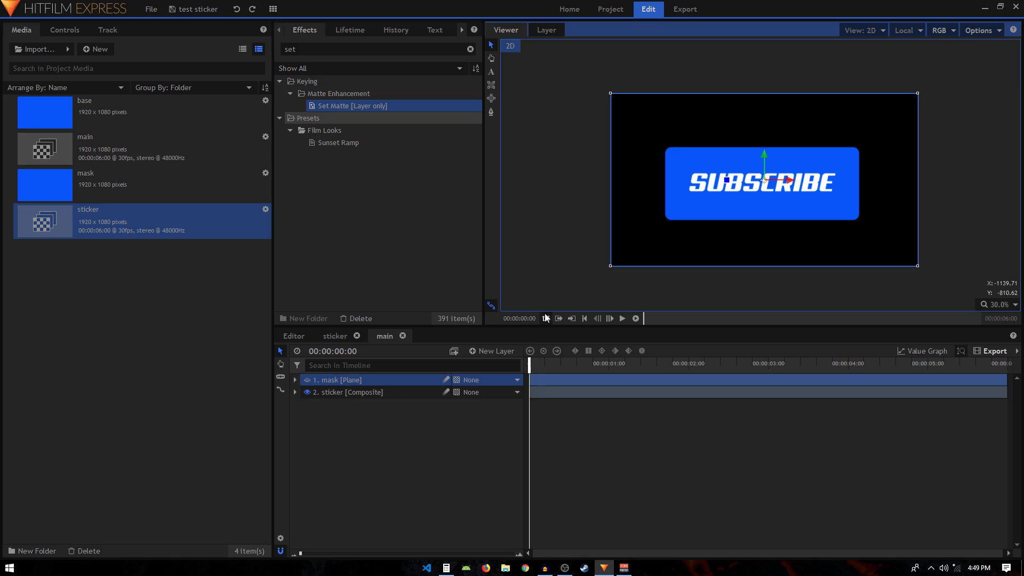
{"action": "left_click", "coordinate": [550, 367]}
{"action": "left_click_drag", "start_coordinate": [551, 367], "coordinate": [486, 360]}
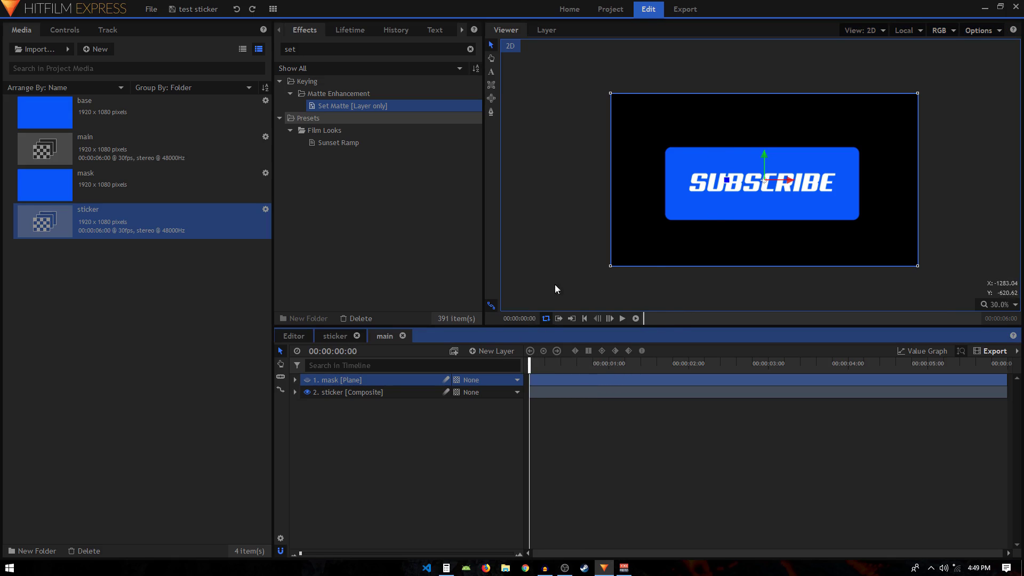
- Enable Position keyframing on the mask layer at the start and shift that keyframe to 00:00:00:20
{"action": "left_click", "coordinate": [294, 380]}
{"action": "left_click", "coordinate": [306, 417]}
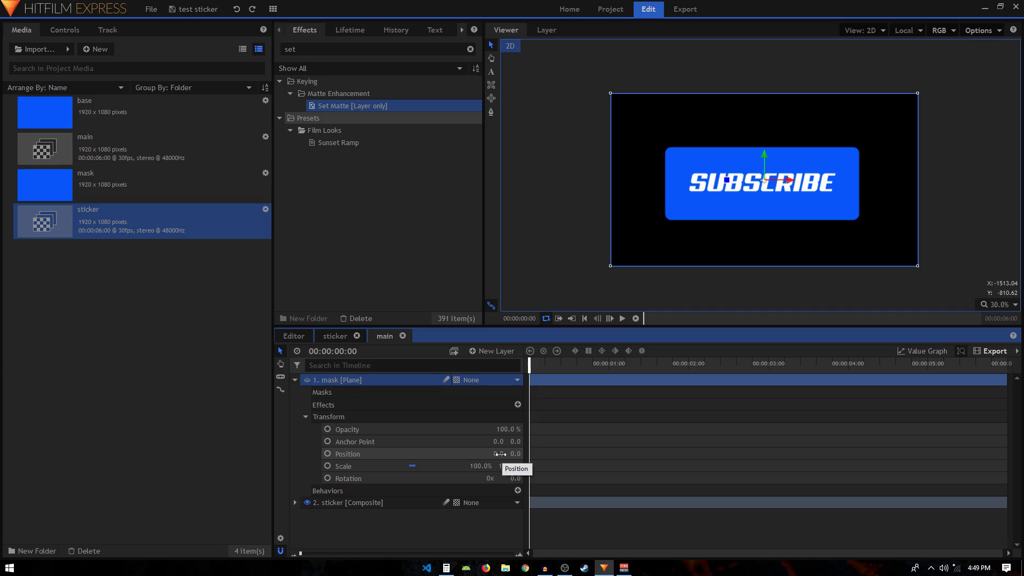
{"action": "left_click", "coordinate": [327, 454]}
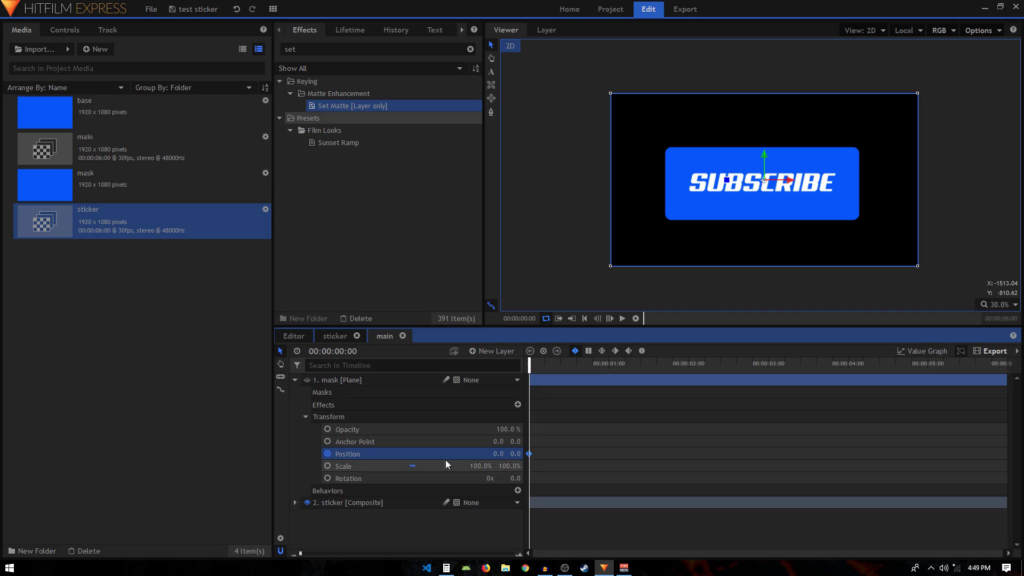
{"action": "key", "text": "shift+Right"}
{"action": "key", "text": "shift+Right"}
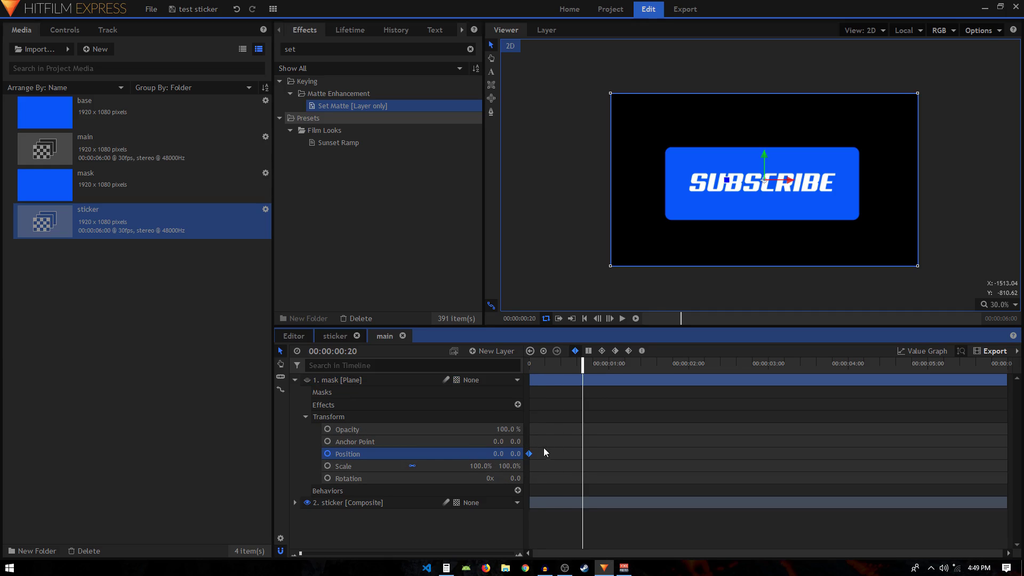
{"action": "left_click_drag", "start_coordinate": [532, 454], "coordinate": [583, 455]}
- Keyframe the mask layer's Y Position at 1080 at 00:00:00:00 and scrub through the reveal up to 00:00:00:20
{"action": "left_click_drag", "start_coordinate": [581, 367], "coordinate": [529, 367]}
{"action": "left_click_drag", "start_coordinate": [515, 453], "coordinate": [672, 453]}
{"action": "left_click", "coordinate": [515, 453]}
{"action": "key", "text": "Return"}
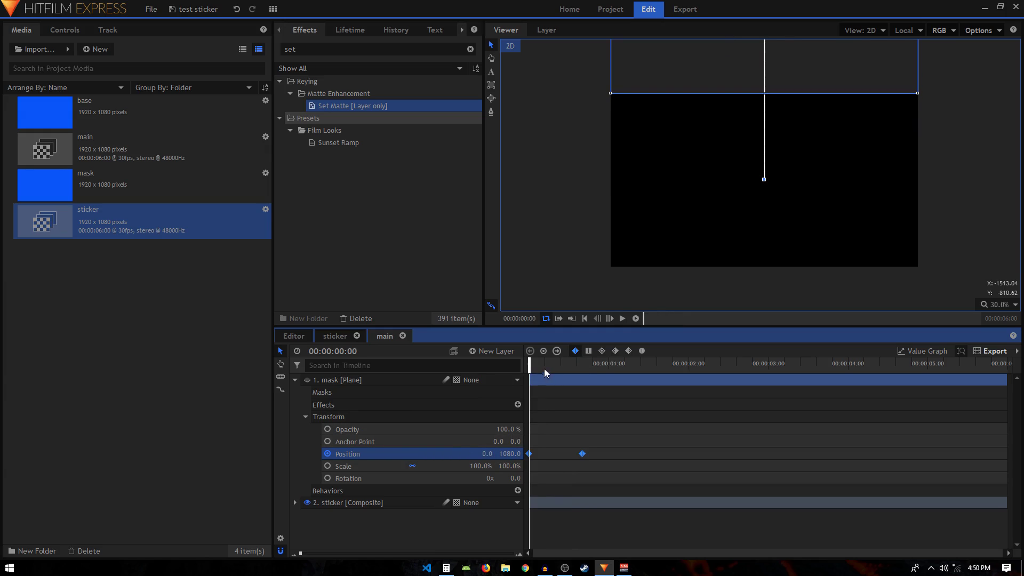
{"action": "left_click_drag", "start_coordinate": [530, 364], "coordinate": [582, 384]}
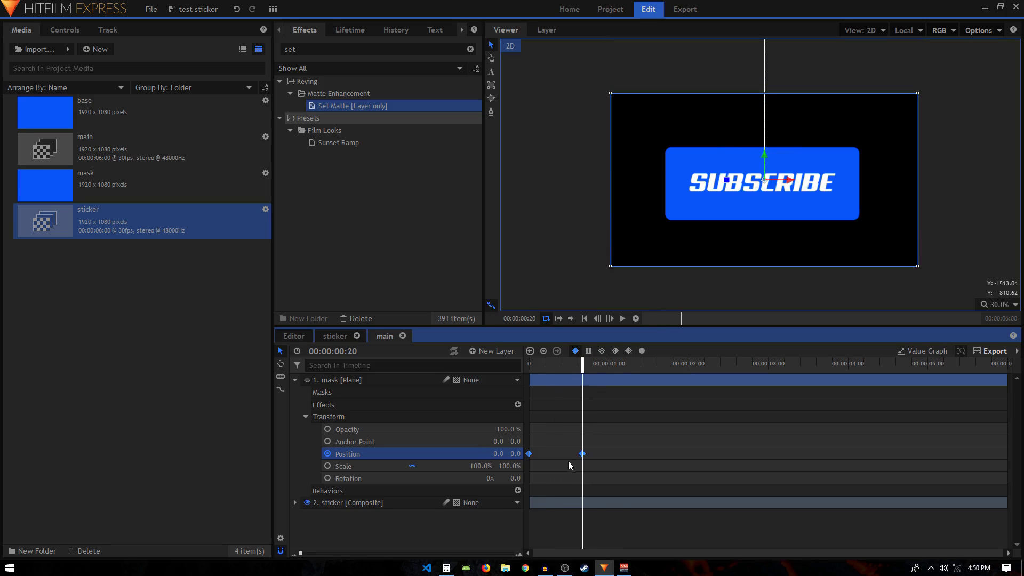
- Try a Y Position keyframe of 300 for the mask layer at 00:00:01:00 and delete it
{"action": "left_click", "coordinate": [580, 454]}
{"action": "key", "text": "shift+Right"}
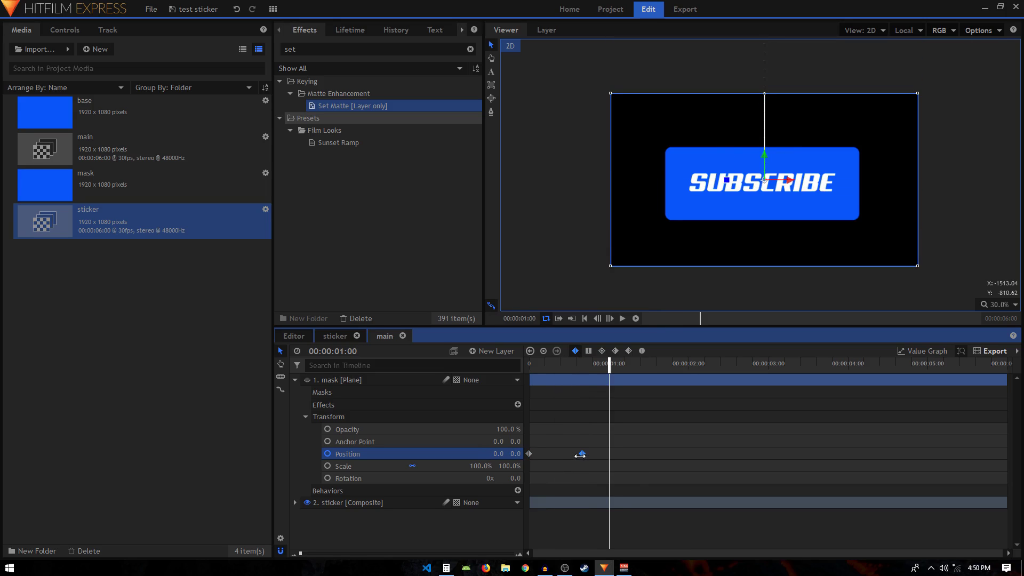
{"action": "left_click", "coordinate": [514, 454]}
{"action": "type", "text": "300"}
{"action": "key", "text": "Return"}
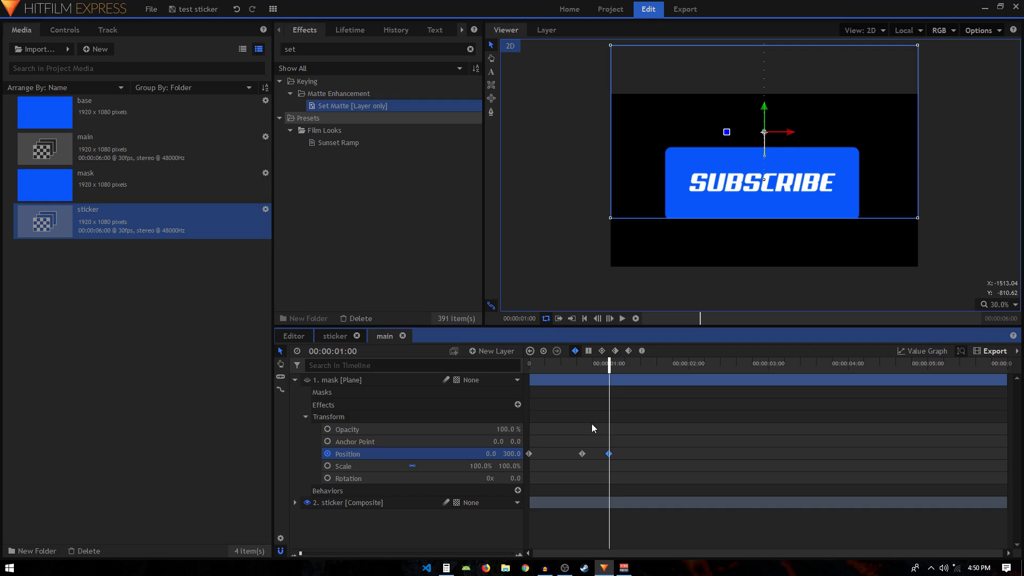
{"action": "key", "text": "Delete"}
- Hold the mask's Position at 0, 0 with a keyframe at 00:00:01:00 and keyframe its Y Position at 300 at 00:00:01:10
{"action": "left_click", "coordinate": [580, 453]}
{"action": "key", "text": "ctrl+z"}
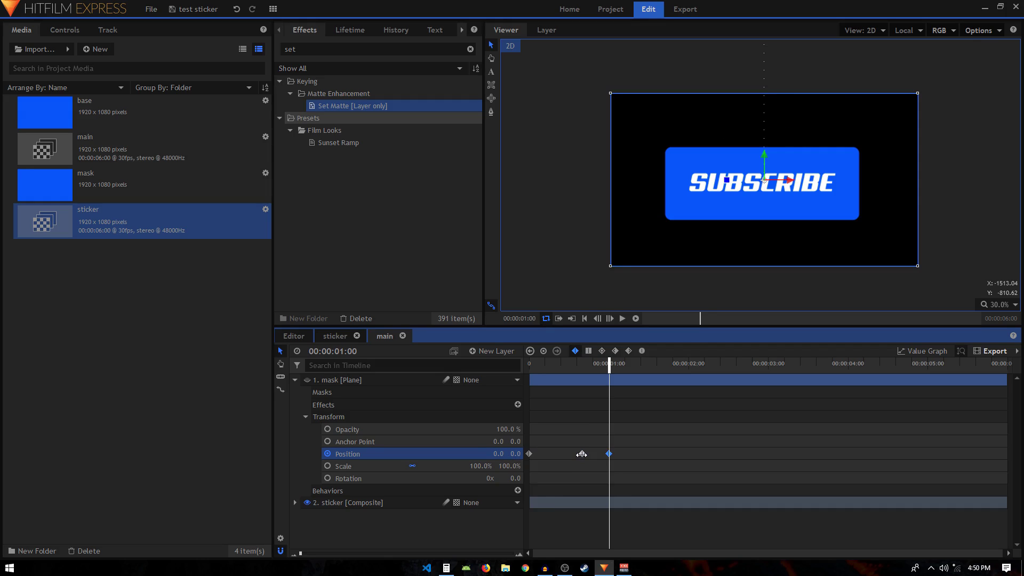
{"action": "key", "text": "shift+Right"}
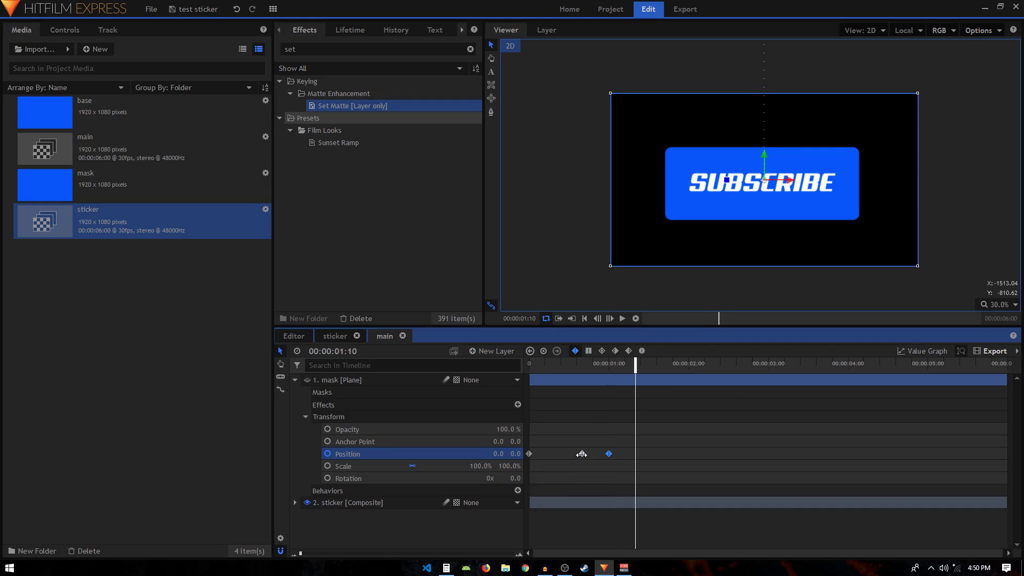
{"action": "left_click", "coordinate": [515, 453]}
{"action": "type", "text": "300"}
{"action": "key", "text": "Return"}
- Keyframe the mask layer's Y Position at -1080 at 00:00:02:00
{"action": "key", "text": "shift+Right"}
{"action": "key", "text": "shift+Right"}
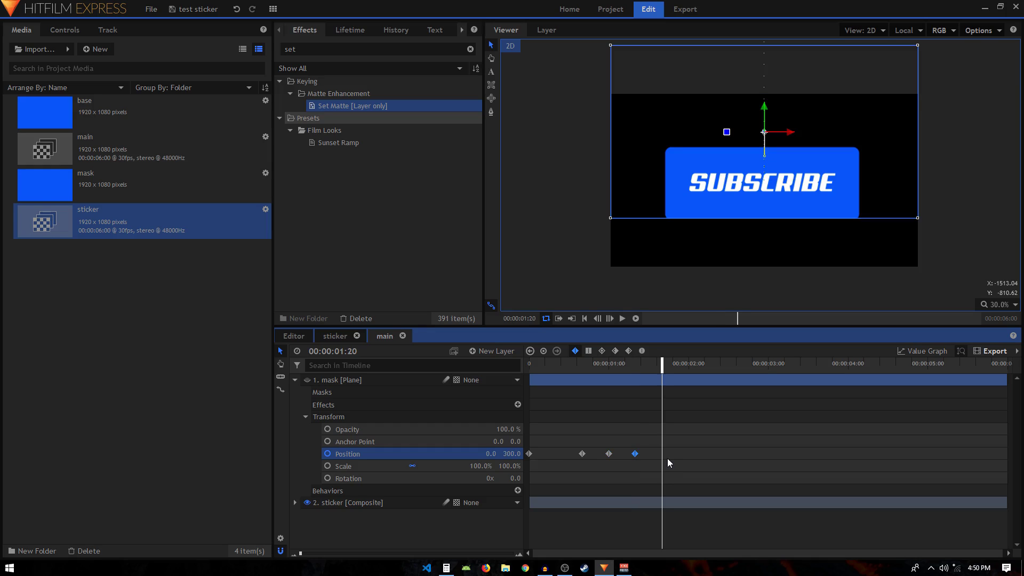
{"action": "left_click_drag", "start_coordinate": [512, 454], "coordinate": [293, 454]}
{"action": "left_click", "coordinate": [511, 453]}
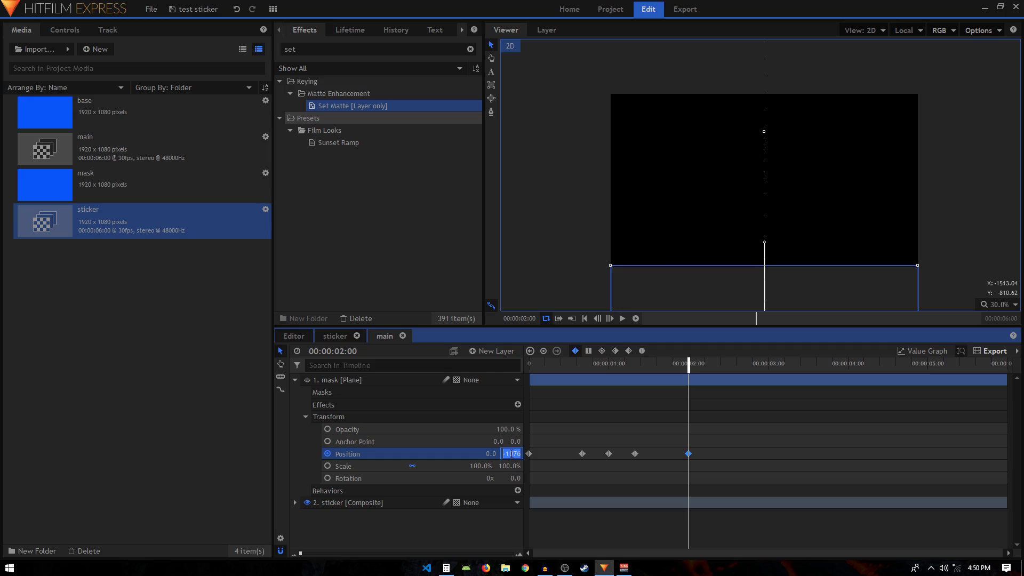
{"action": "key", "text": "Return"}
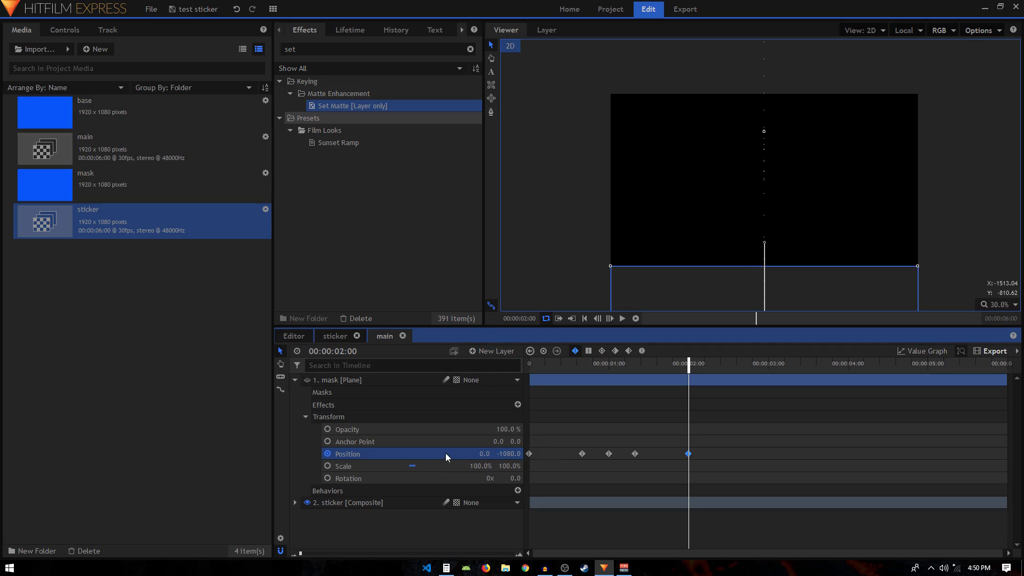
- Set the Y Position of the mask's keyframe at 00:00:01:10 to -300
{"action": "left_click_drag", "start_coordinate": [540, 365], "coordinate": [634, 452]}
{"action": "left_click", "coordinate": [635, 454]}
{"action": "left_click", "coordinate": [514, 453]}
{"action": "left_click", "coordinate": [512, 454]}
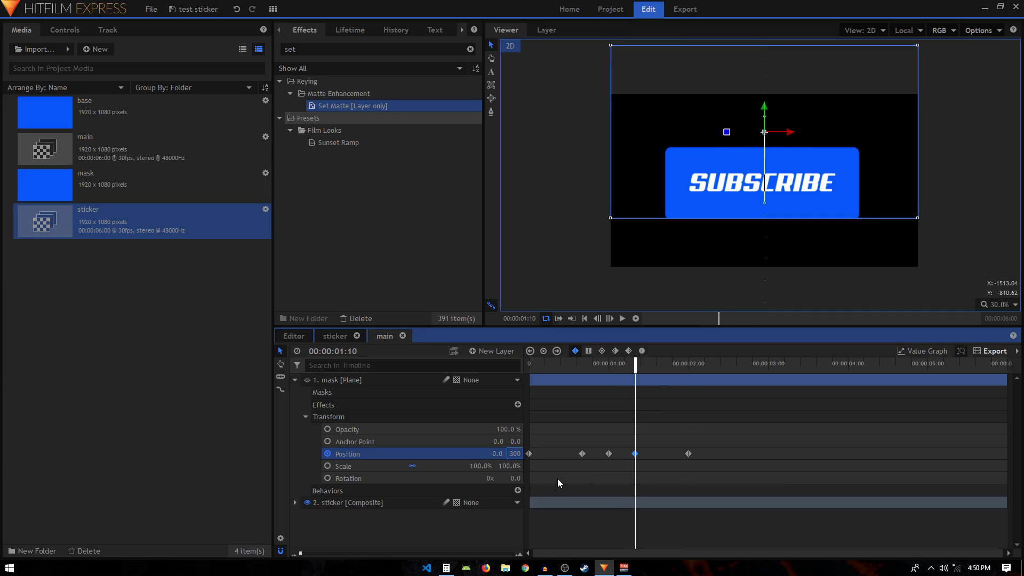
{"action": "type", "text": "-"}
{"action": "key", "text": "Return"}
{"action": "mouse_move", "coordinate": [634, 385]}
{"action": "left_mouse_down"}
{"action": "mouse_move", "coordinate": [606, 382]}
{"action": "mouse_move", "coordinate": [651, 381]}
{"action": "mouse_move", "coordinate": [635, 380]}
{"action": "left_mouse_up"}
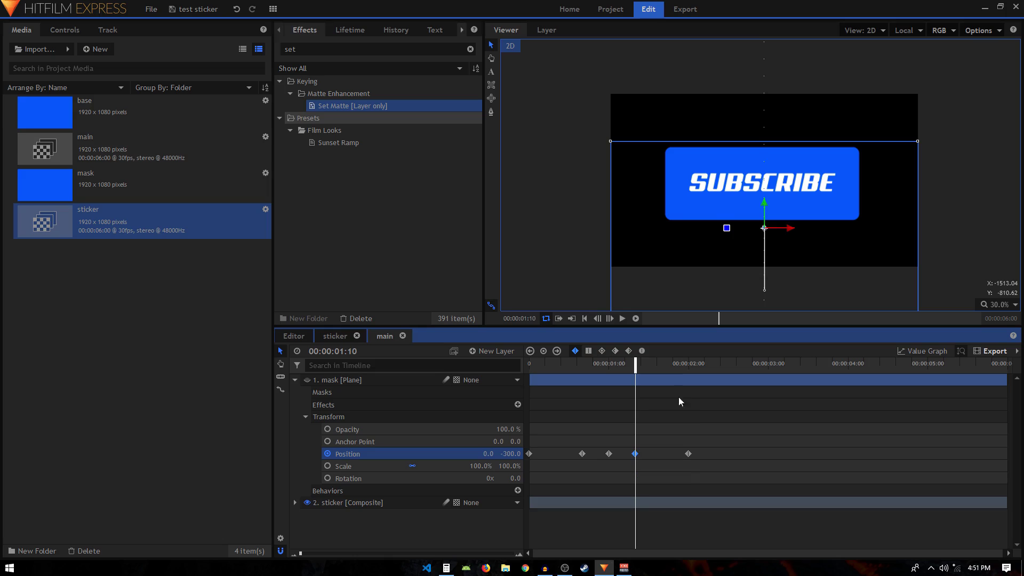
{"action": "scroll", "coordinate": [749, 184], "scroll_direction": "up", "scroll_amount": 2}
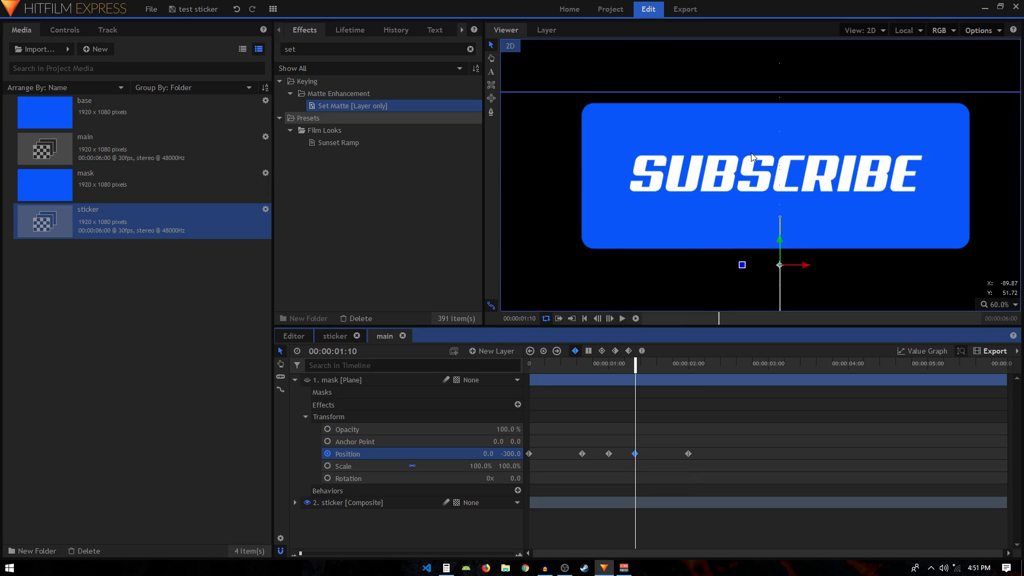
{"action": "scroll", "coordinate": [750, 156], "scroll_direction": "down", "scroll_amount": 1}
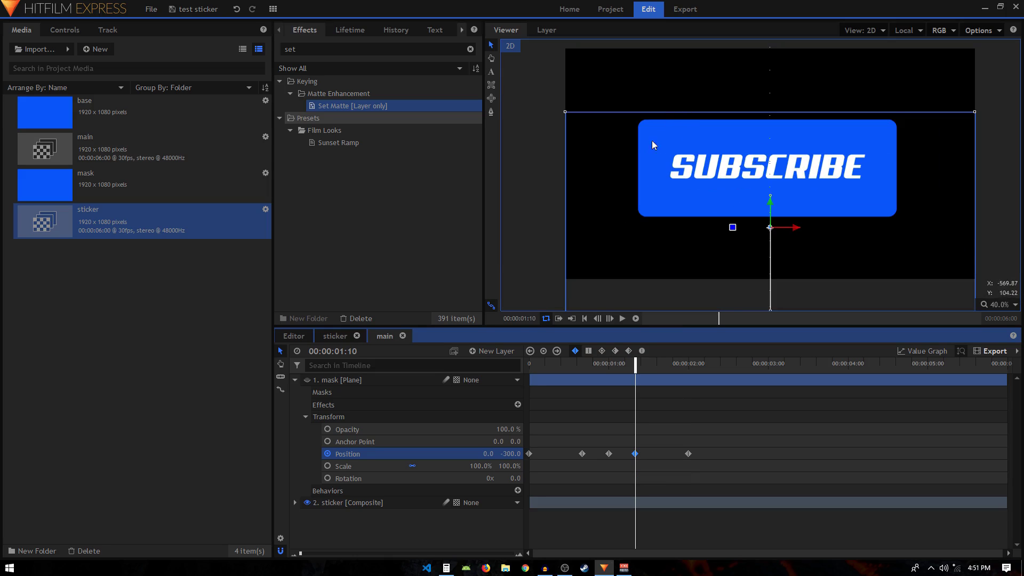
- Add a point layer in the sticker composite and parent the text and base layers to it
{"action": "left_click", "coordinate": [335, 337]}
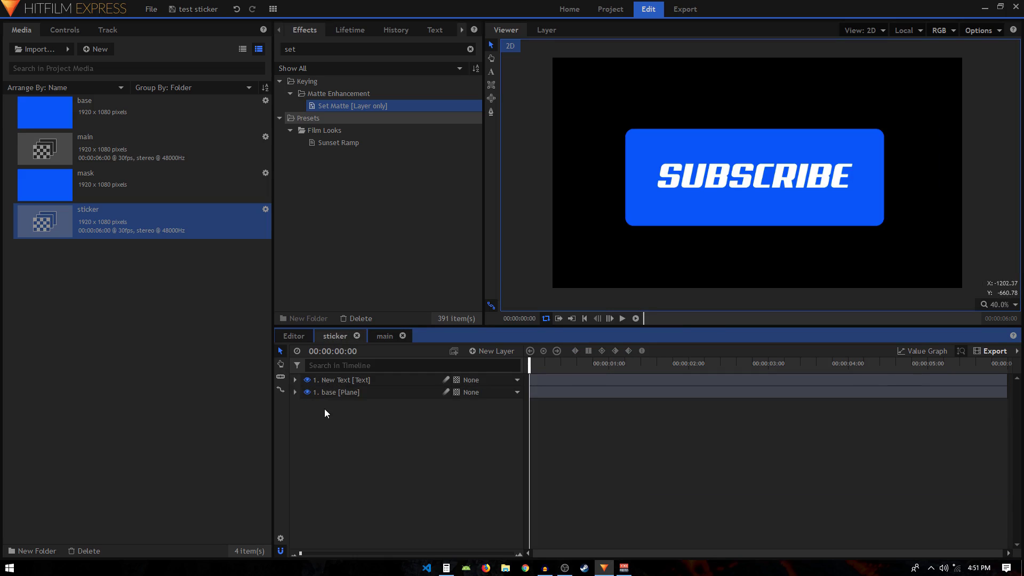
{"action": "right_click", "coordinate": [377, 414]}
{"action": "mouse_move", "coordinate": [416, 421]}
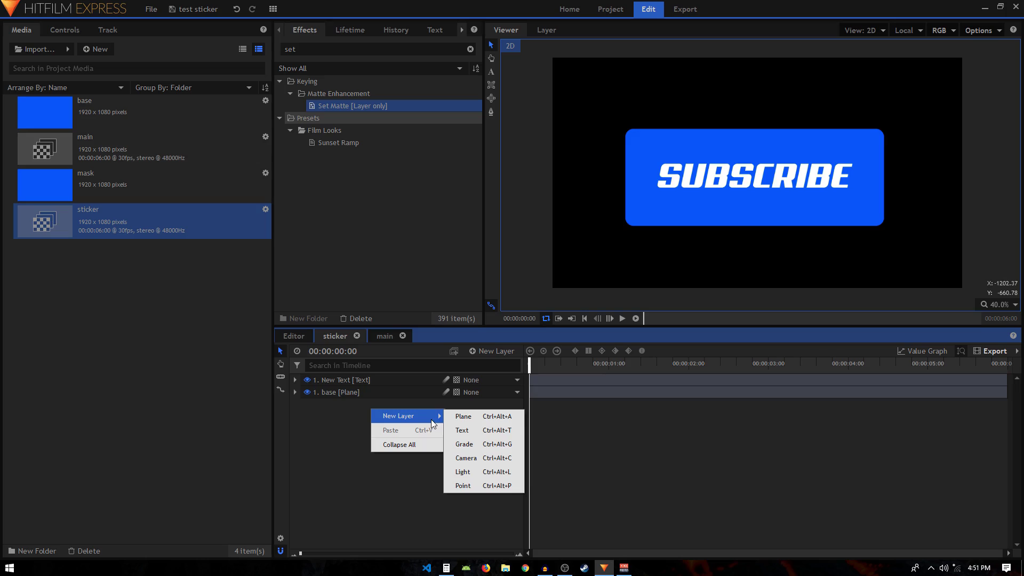
{"action": "left_click", "coordinate": [487, 485]}
{"action": "left_click_drag", "start_coordinate": [358, 429], "coordinate": [363, 396]}
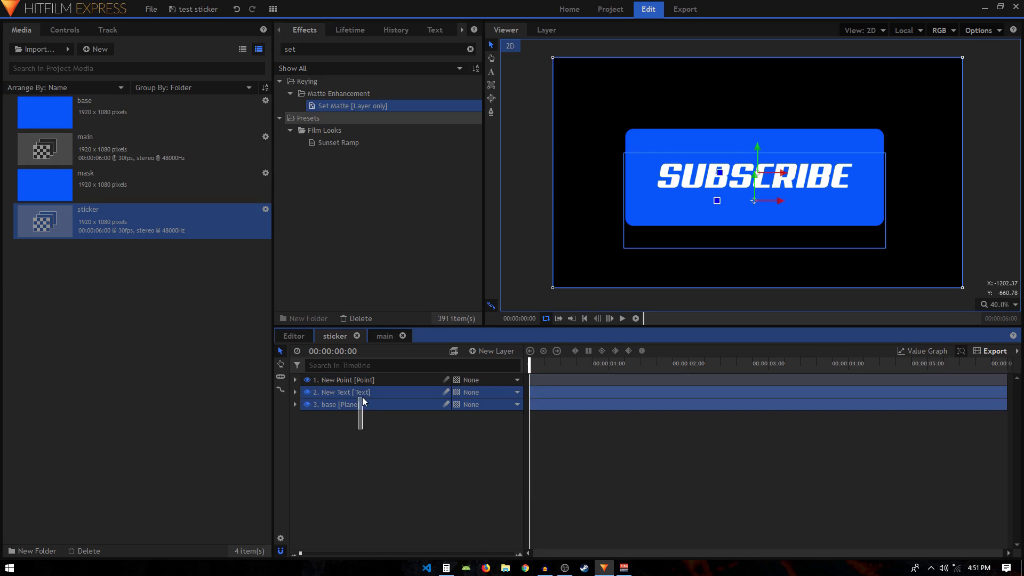
{"action": "left_click", "coordinate": [517, 404]}
{"action": "left_click", "coordinate": [501, 415]}
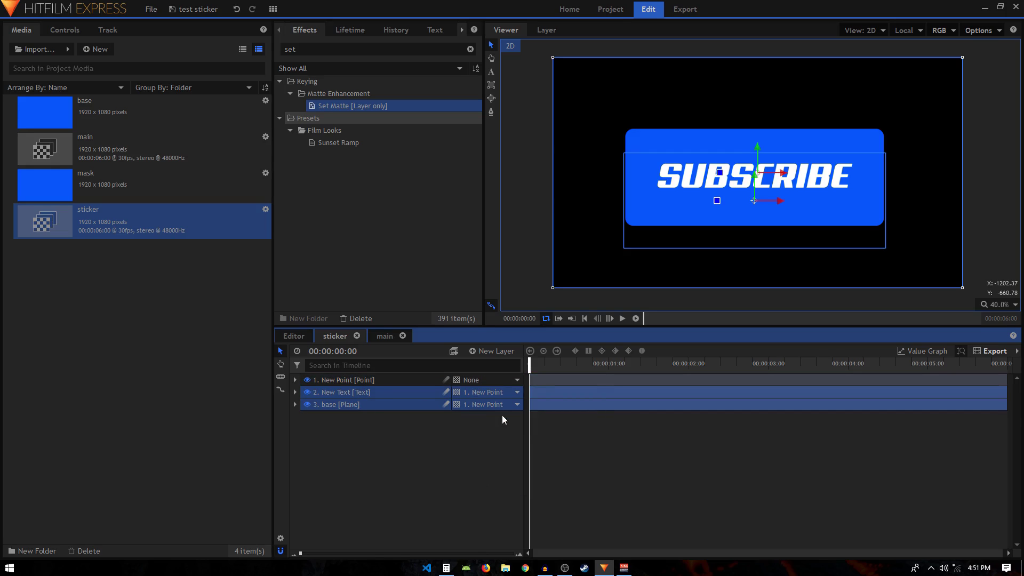
- Rotate the point layer by 45 degrees and scale it to 56% in the sticker composite
{"action": "left_click", "coordinate": [295, 380]}
{"action": "left_click", "coordinate": [306, 392]}
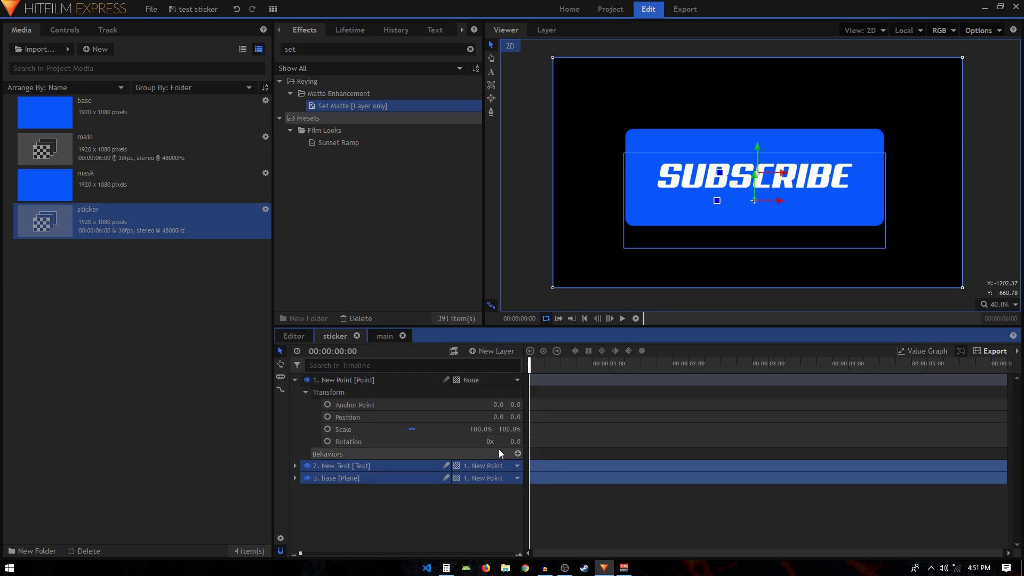
{"action": "left_click_drag", "start_coordinate": [516, 441], "coordinate": [526, 440]}
{"action": "left_click", "coordinate": [516, 441]}
{"action": "type", "text": "45"}
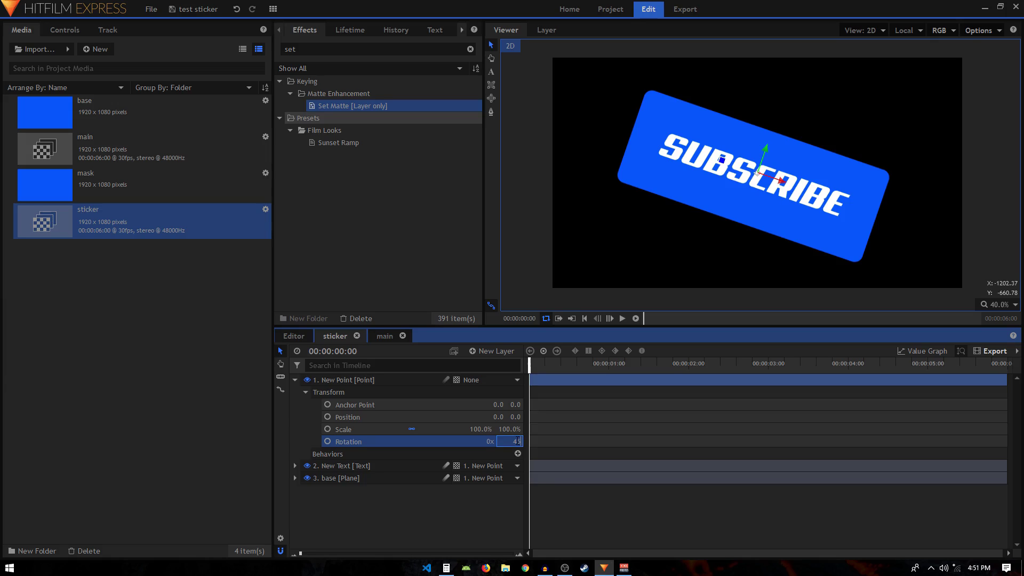
{"action": "key", "text": "Return"}
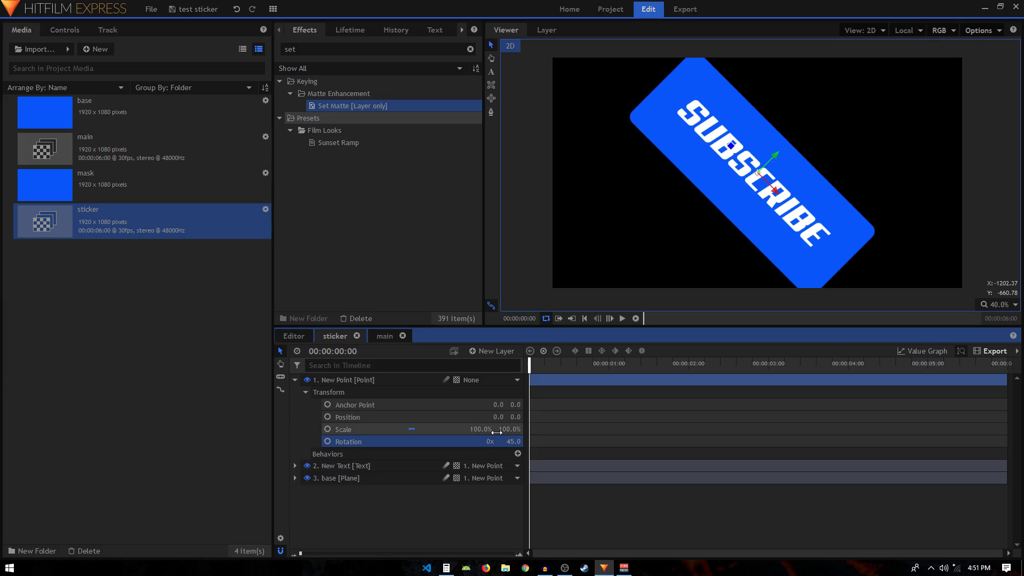
{"action": "left_click_drag", "start_coordinate": [486, 429], "coordinate": [462, 429]}
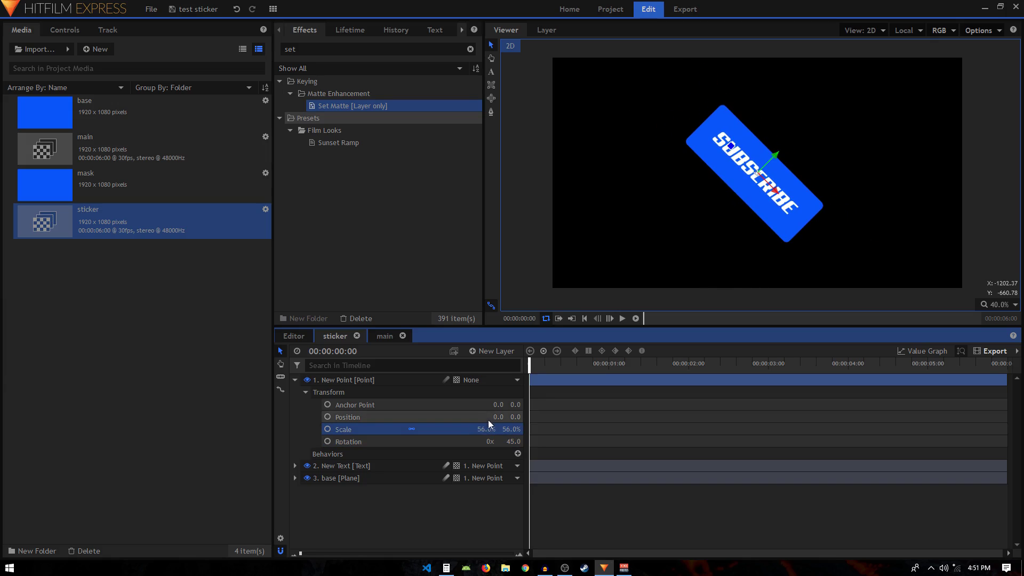
{"action": "left_click", "coordinate": [295, 379]}
- Return to the main shot and preview the rotated sticker's matte animation up to the keyframe at 00:00:01:10
{"action": "left_click", "coordinate": [380, 336]}
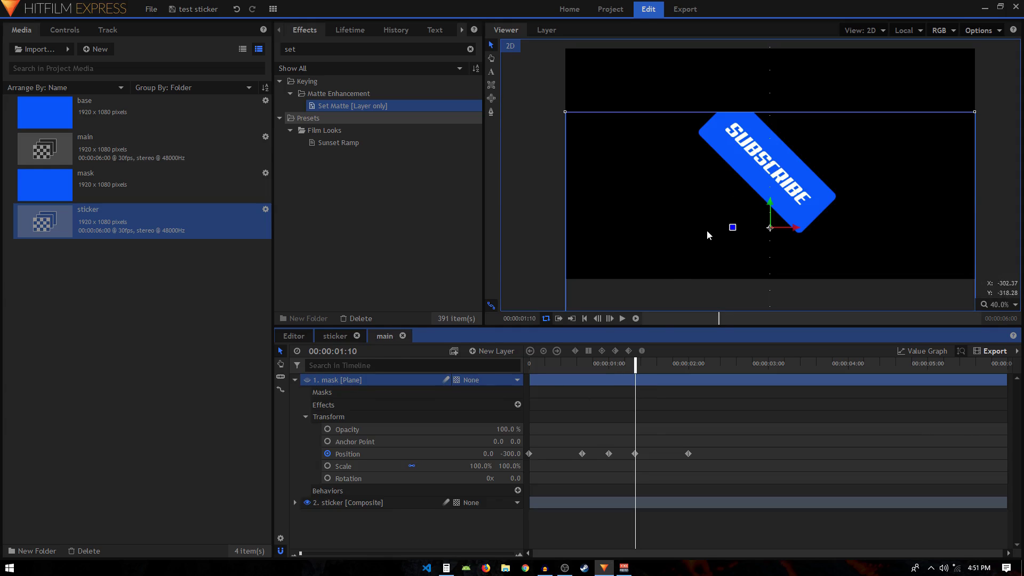
{"action": "left_click", "coordinate": [635, 453]}
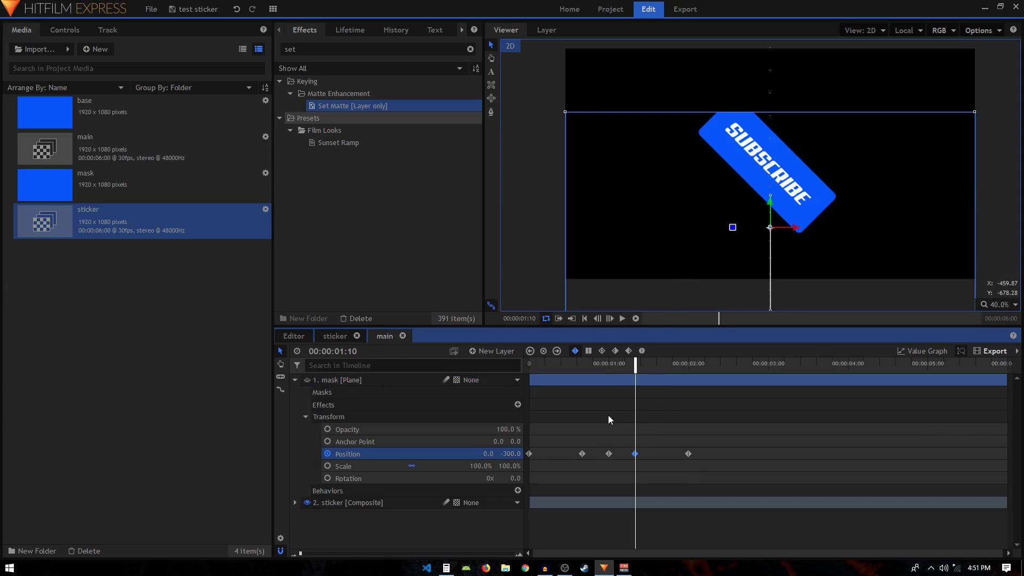
{"action": "scroll", "coordinate": [751, 113], "scroll_direction": "up", "scroll_amount": 1}
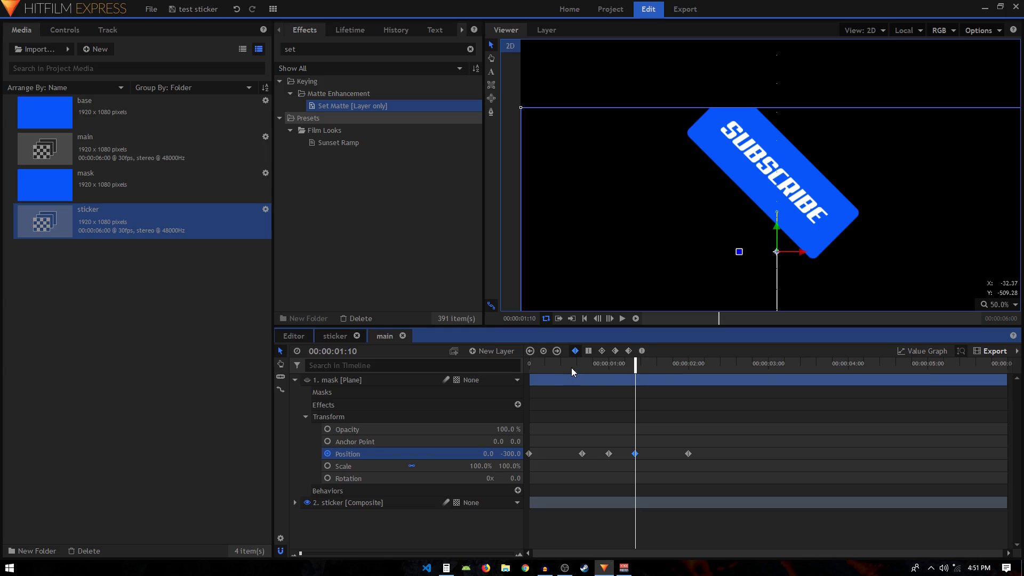
{"action": "left_click_drag", "start_coordinate": [560, 367], "coordinate": [633, 383]}
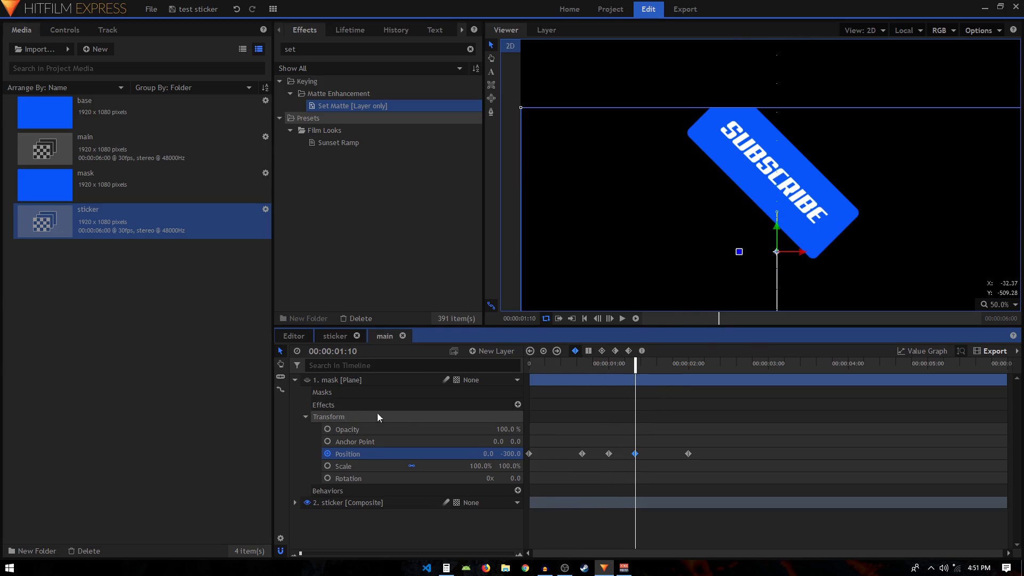
- Collapse the mask layer's properties and duplicate the sticker layer in the main shot
{"action": "left_click", "coordinate": [294, 380]}
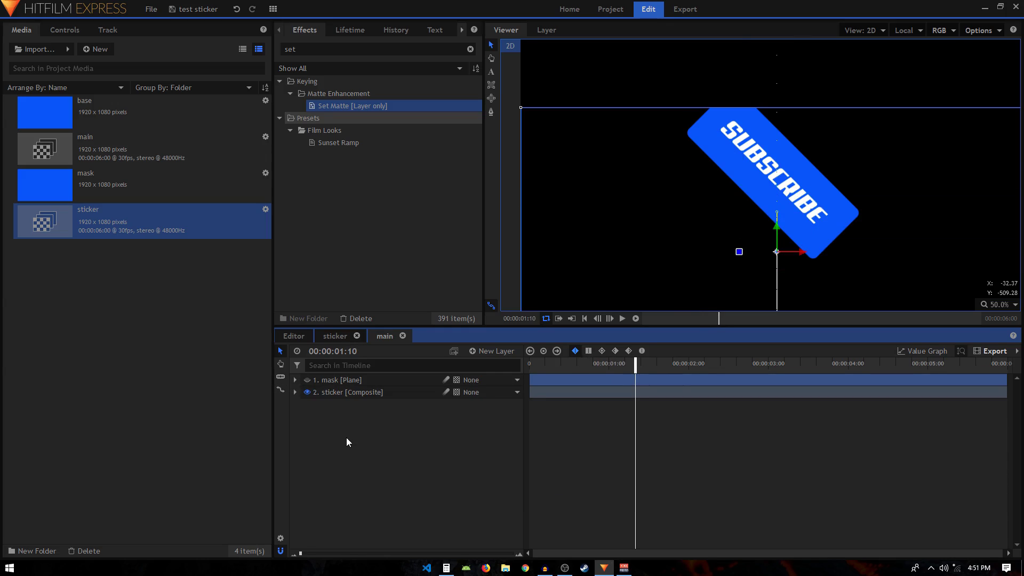
{"action": "left_click", "coordinate": [344, 394]}
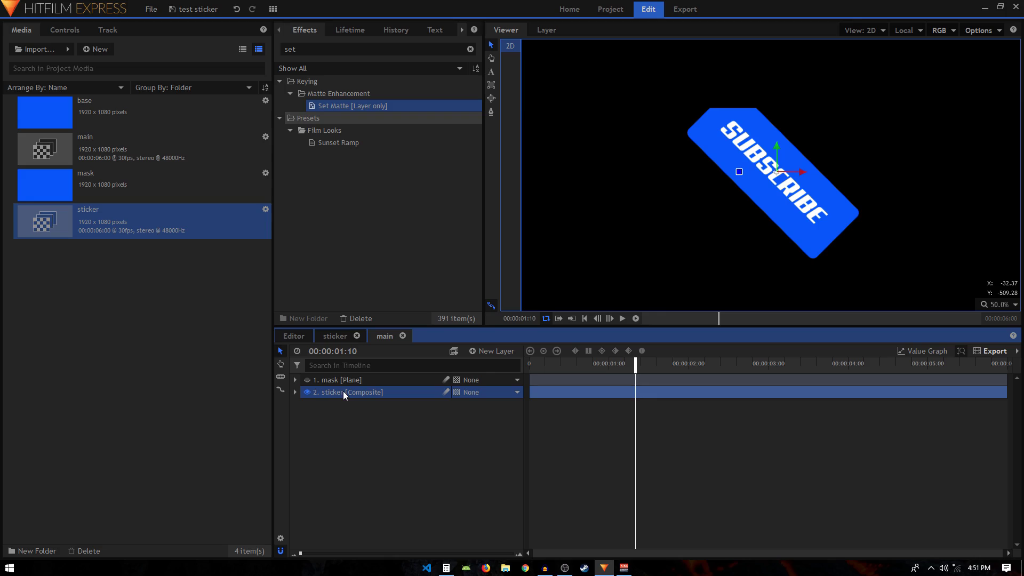
{"action": "key", "text": "ctrl+d"}
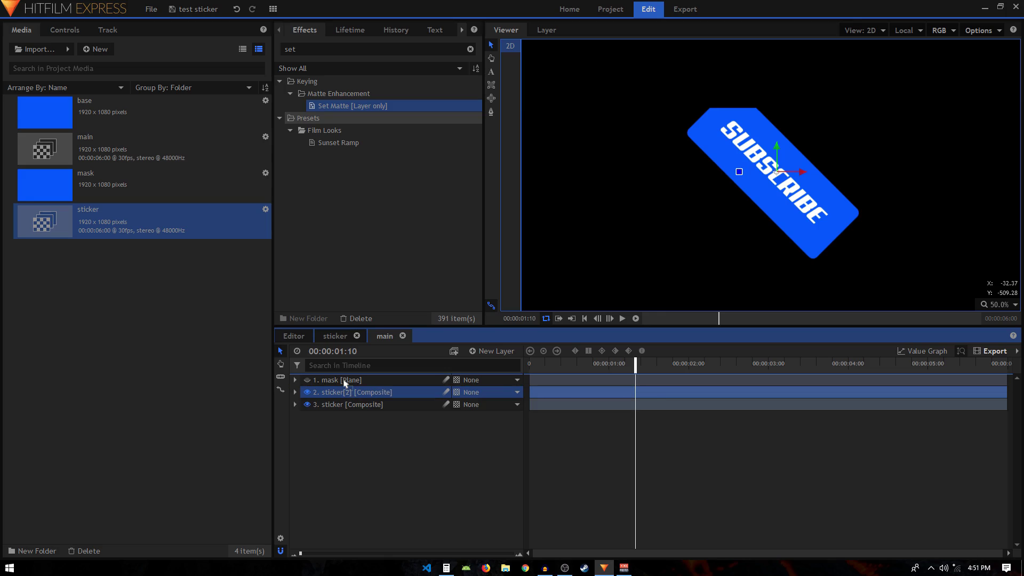
- Place the duplicated sticker layer above the mask in the main shot and apply the Fill Color effect to it
{"action": "left_click_drag", "start_coordinate": [344, 383], "coordinate": [343, 382]}
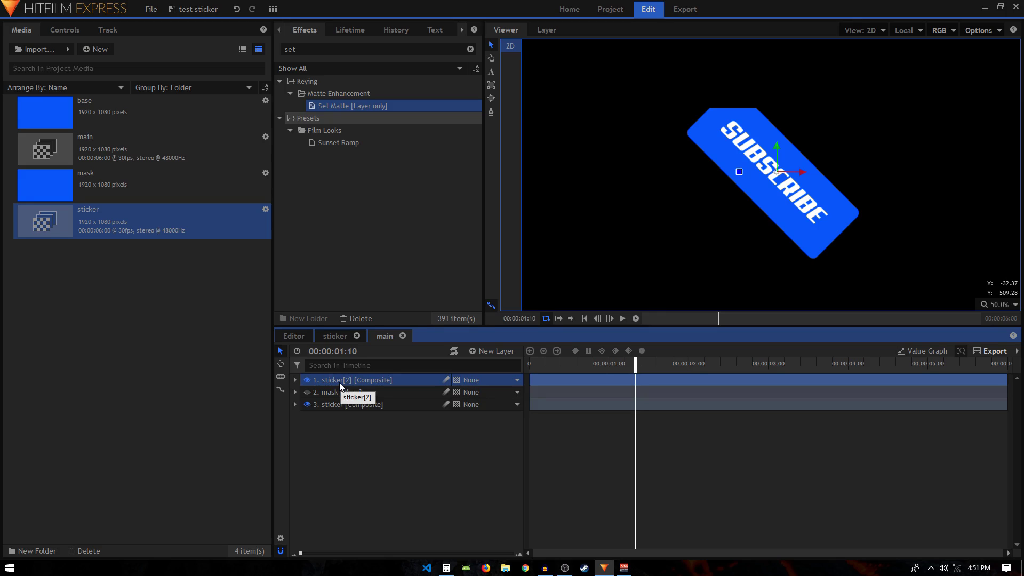
{"action": "left_click", "coordinate": [292, 49]}
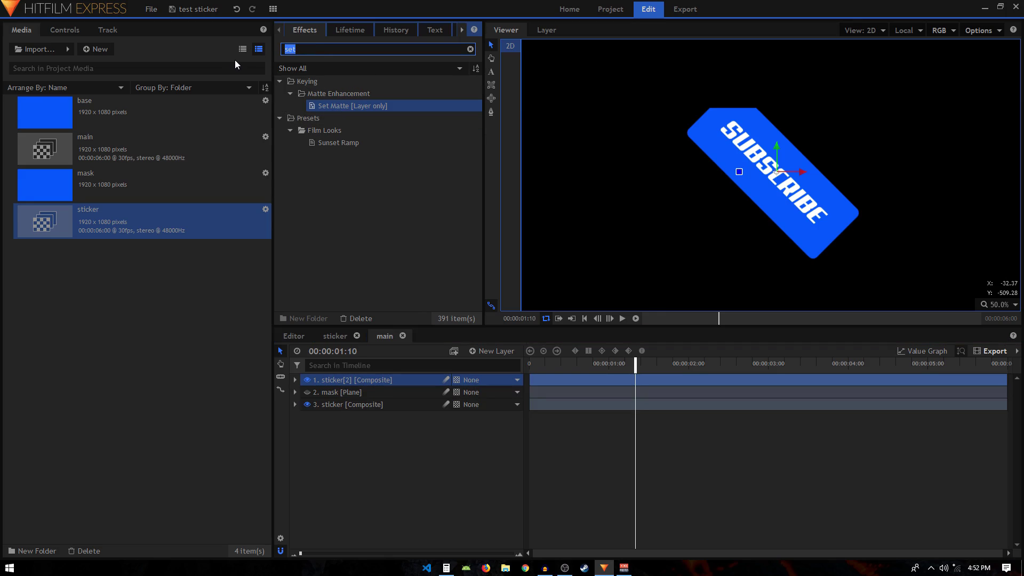
{"action": "type", "text": "fill"}
{"action": "left_click_drag", "start_coordinate": [326, 335], "coordinate": [335, 380]}
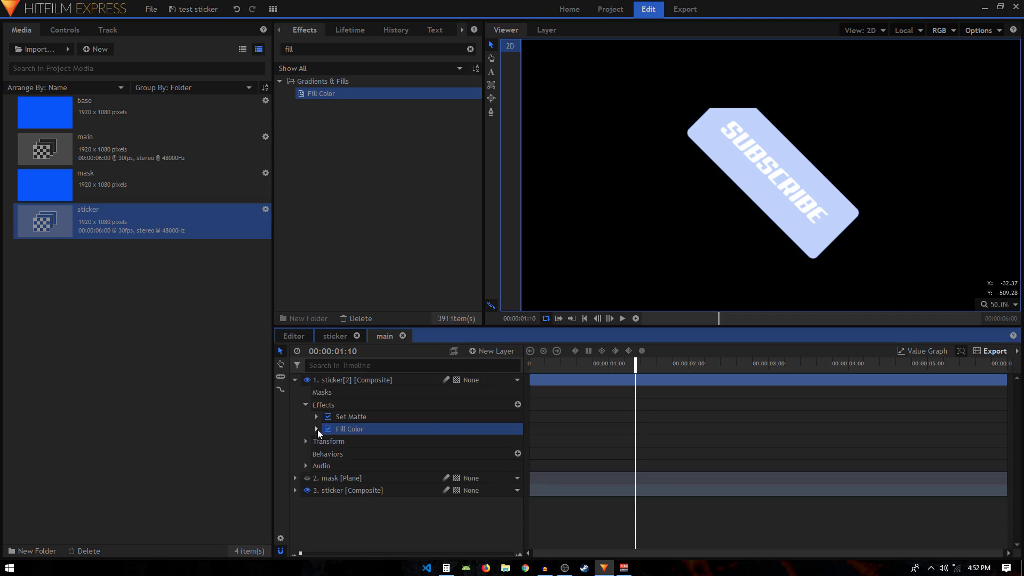
- Sample the sticker's blue for Fill Color, darken it to 0, 51, 154, and set Blend Amount to 100%
{"action": "left_click", "coordinate": [316, 429]}
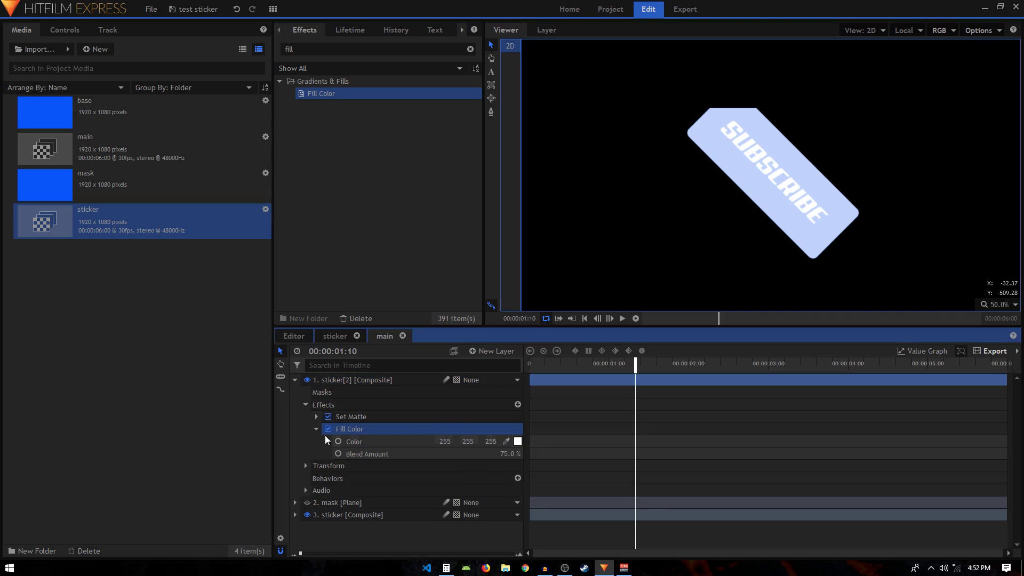
{"action": "left_click_drag", "start_coordinate": [514, 454], "coordinate": [469, 454]}
{"action": "left_click", "coordinate": [506, 441]}
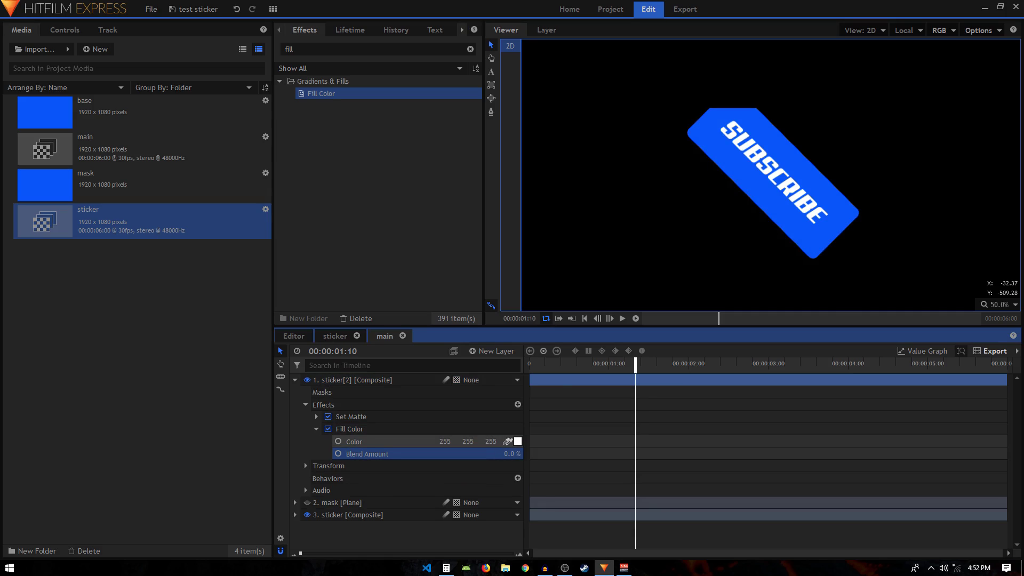
{"action": "left_click", "coordinate": [816, 238]}
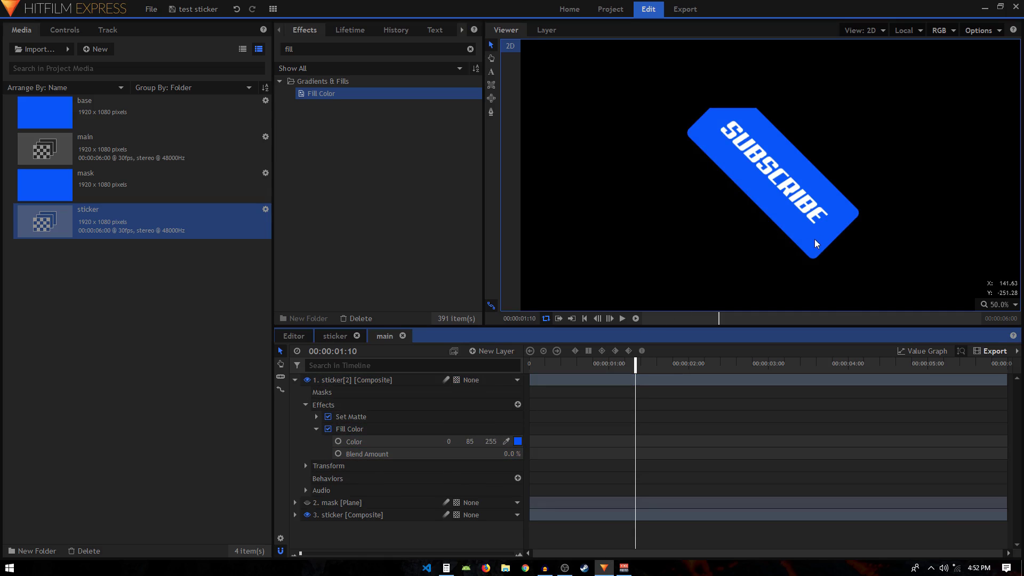
{"action": "left_click", "coordinate": [518, 441]}
{"action": "left_click", "coordinate": [637, 219]}
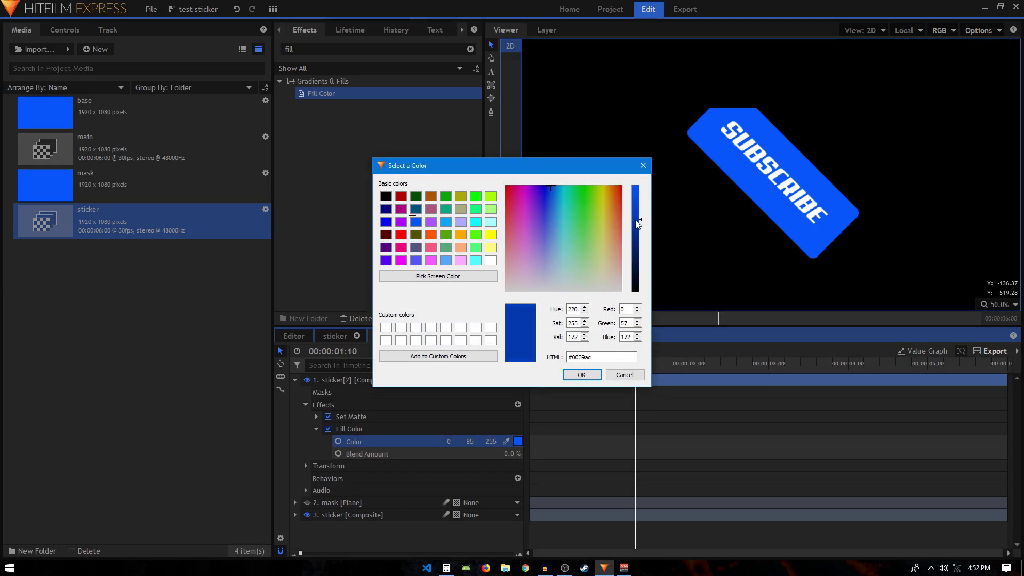
{"action": "left_click_drag", "start_coordinate": [636, 223], "coordinate": [637, 228]}
{"action": "left_click", "coordinate": [581, 374]}
{"action": "left_click", "coordinate": [511, 453]}
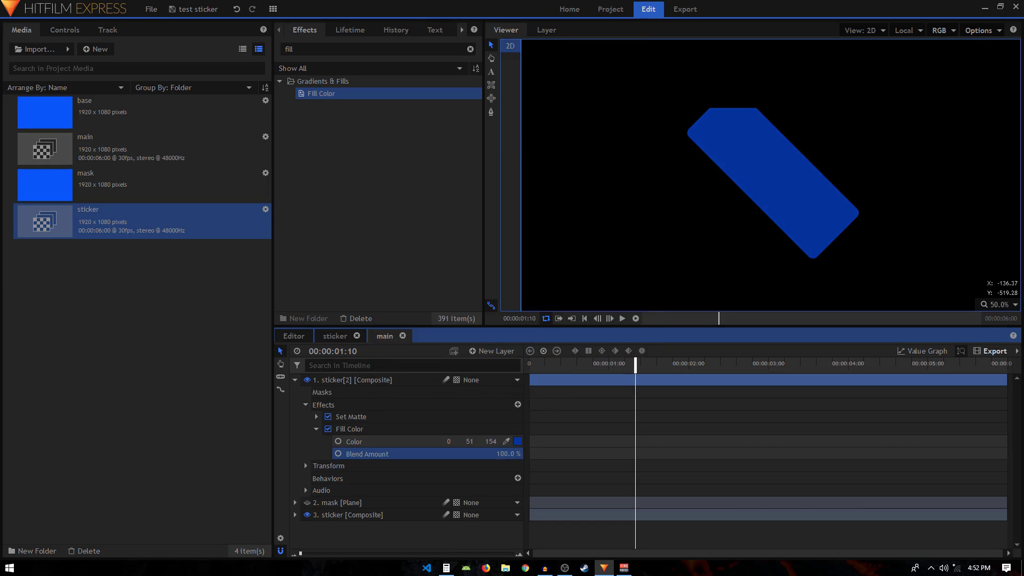
{"action": "left_click", "coordinate": [306, 405]}
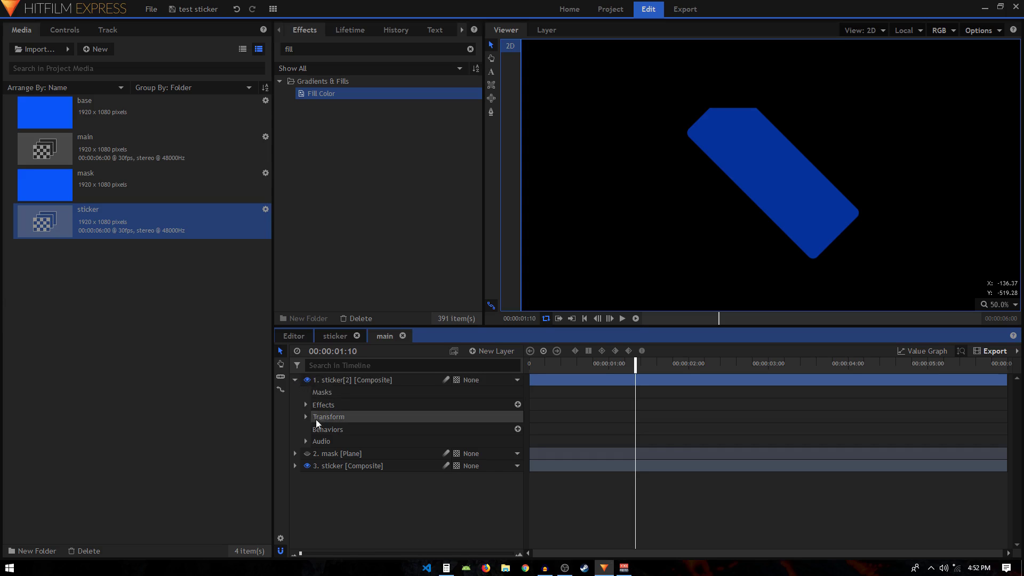
{"action": "left_click", "coordinate": [295, 380]}
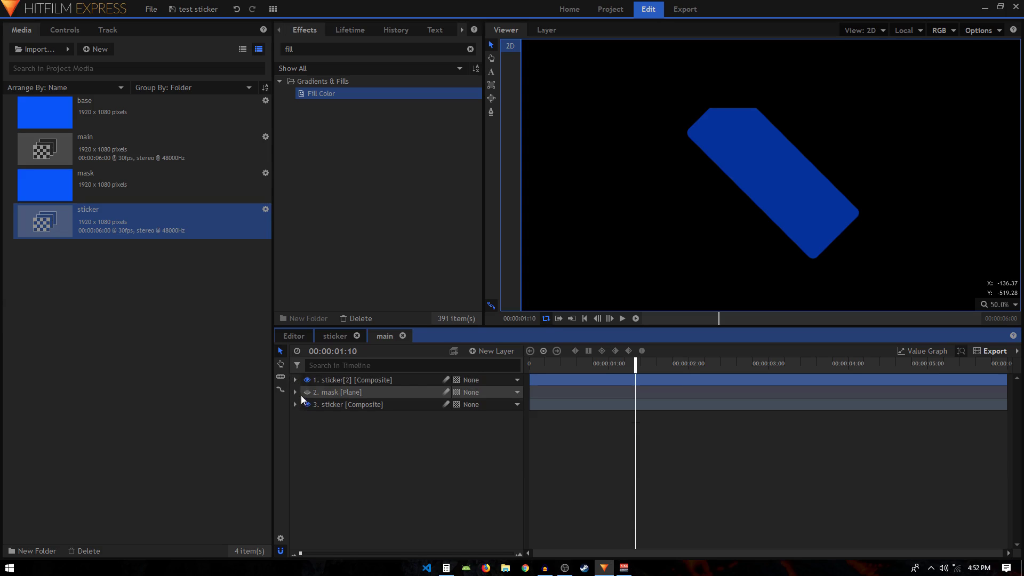
- Go to the mask's position keyframe at 00:00:00:20 and parent the duplicated sticker to the mask layer
{"action": "left_click", "coordinate": [295, 392]}
{"action": "left_click", "coordinate": [583, 466]}
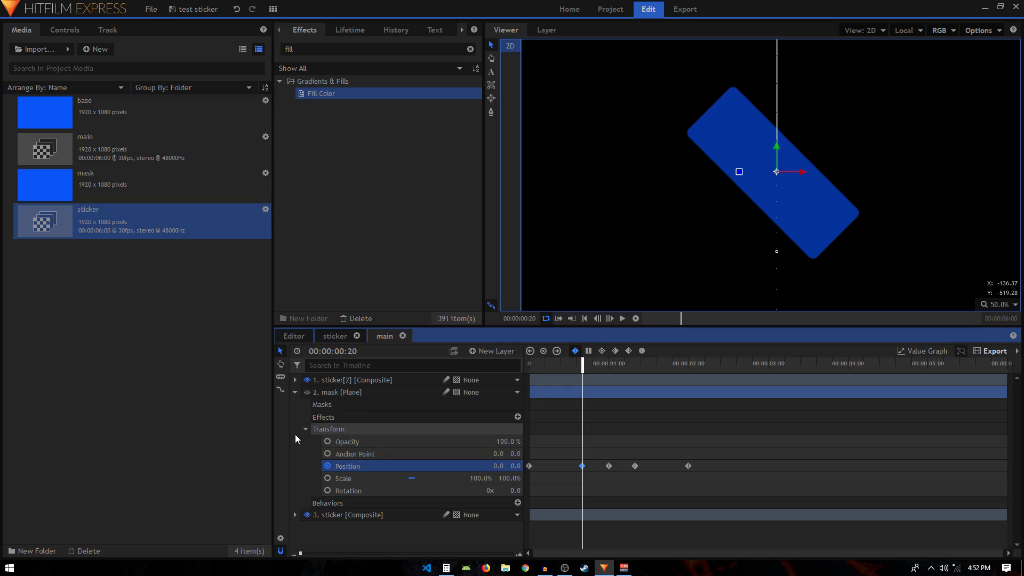
{"action": "left_click", "coordinate": [295, 392]}
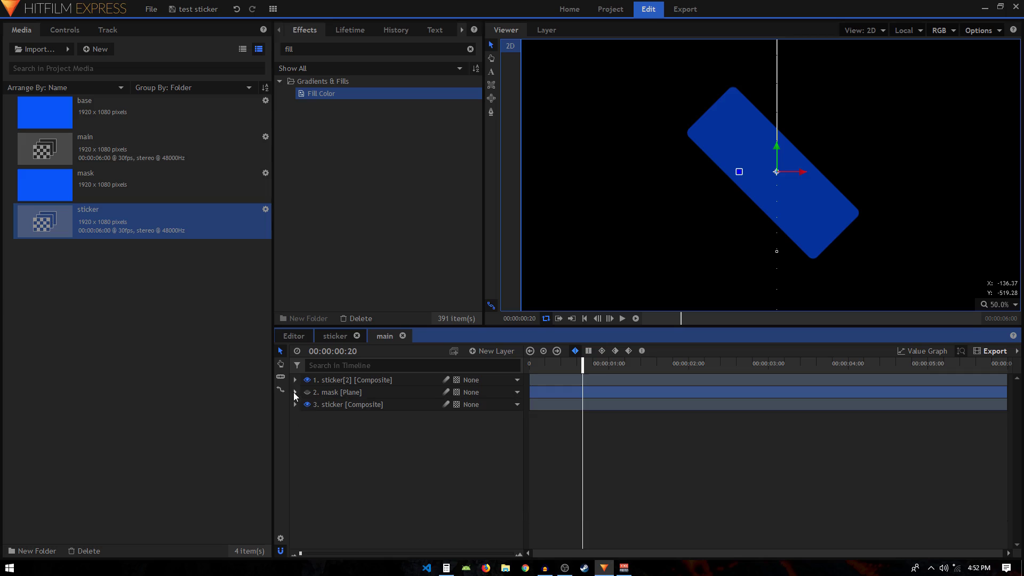
{"action": "left_click", "coordinate": [348, 379]}
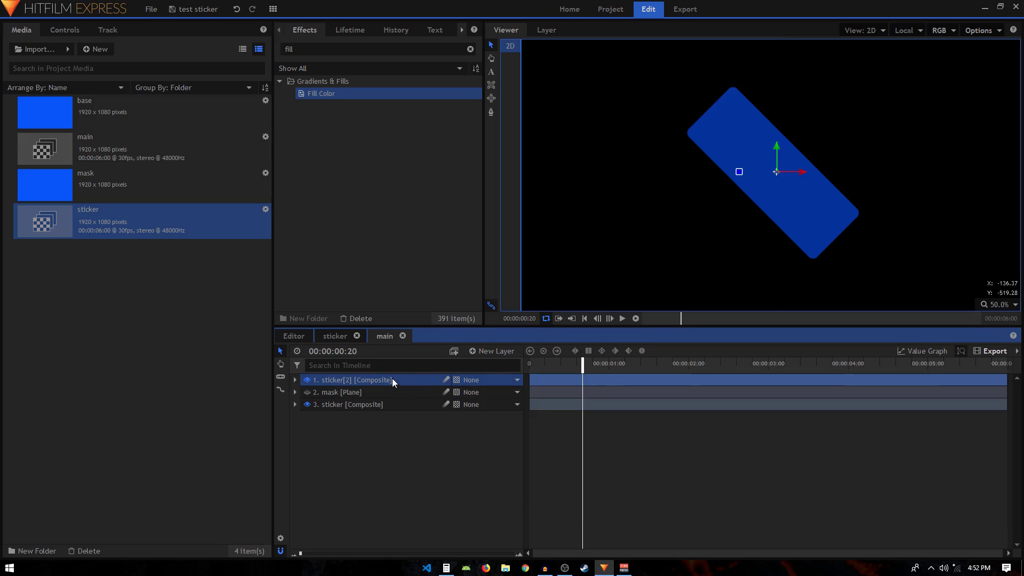
{"action": "left_click", "coordinate": [503, 379]}
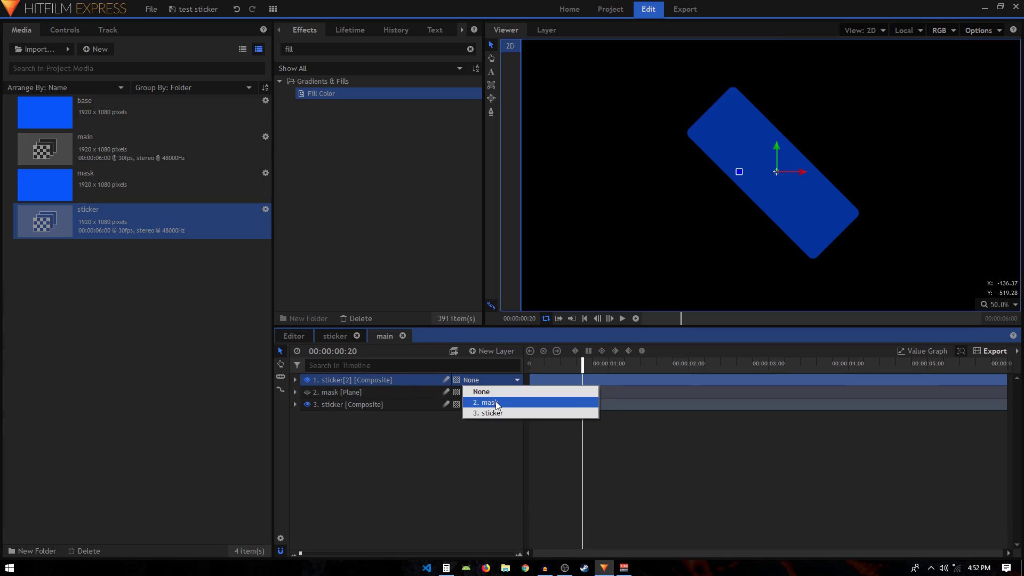
{"action": "left_click", "coordinate": [507, 401]}
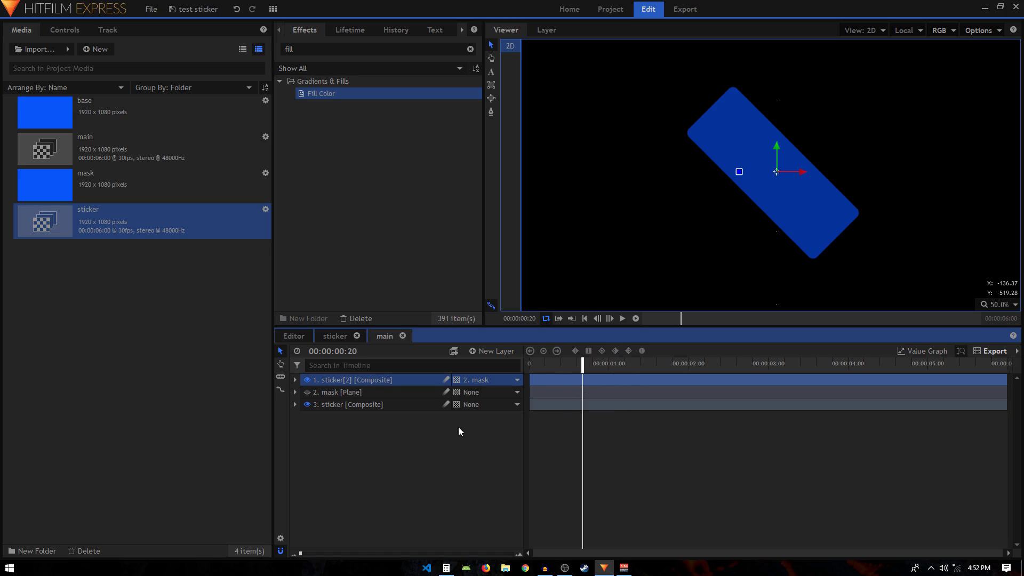
- Add a position keyframe at 0.0, 0.0 to the duplicated sticker and shift it to the start of the timeline
{"action": "left_click", "coordinate": [295, 380]}
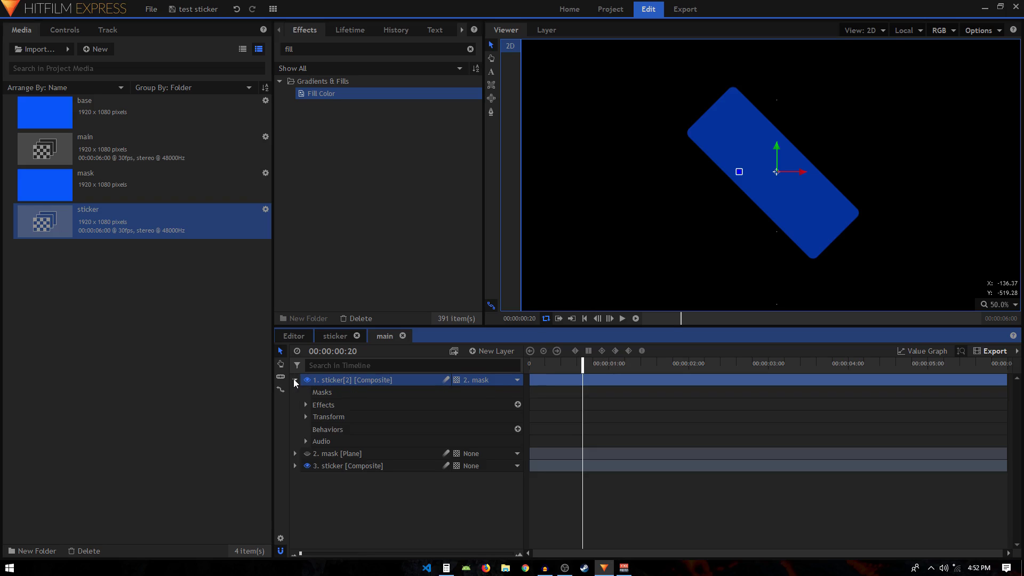
{"action": "left_click", "coordinate": [305, 417]}
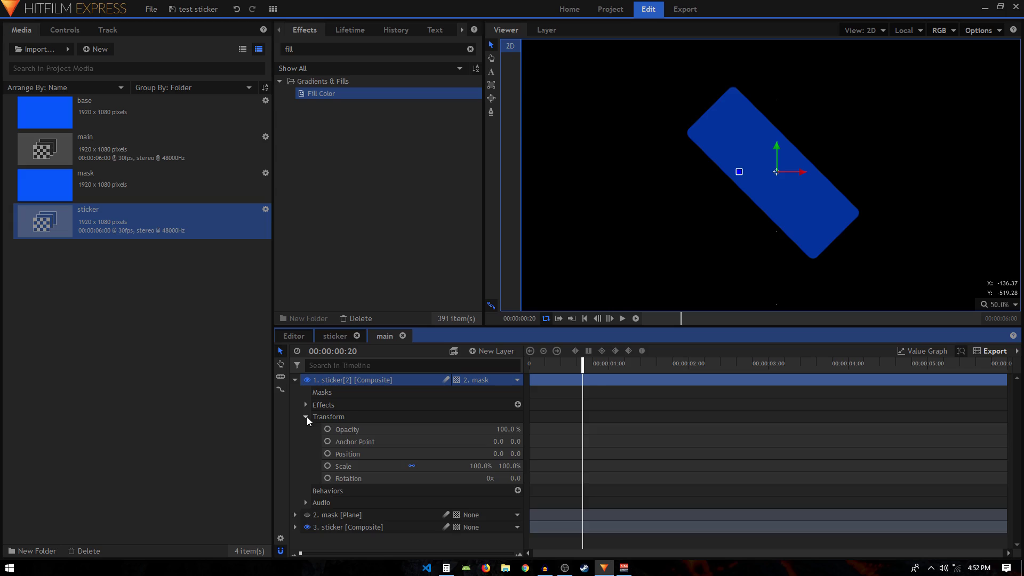
{"action": "left_click", "coordinate": [328, 454]}
{"action": "left_click_drag", "start_coordinate": [579, 456], "coordinate": [526, 456]}
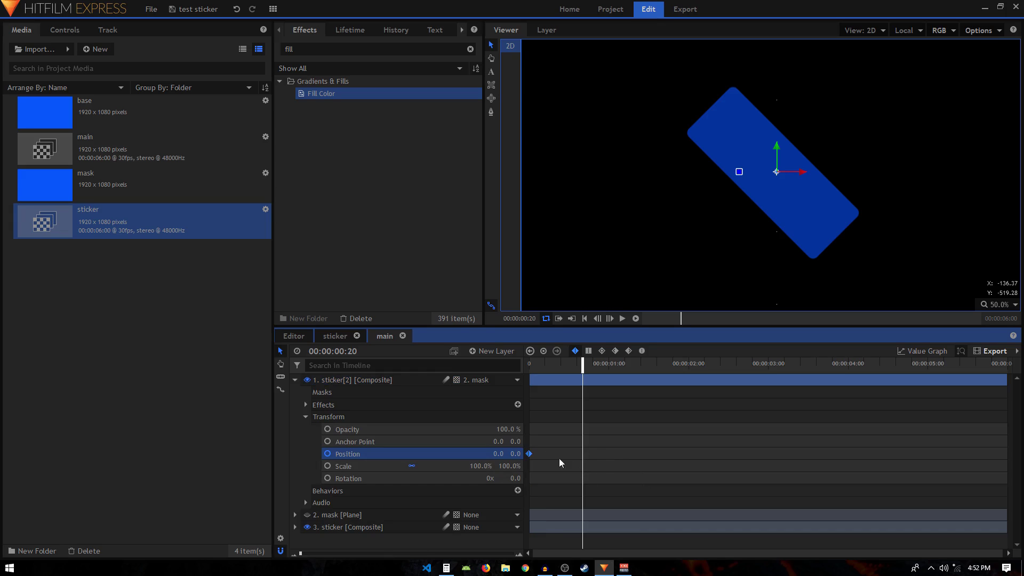
- Set the duplicated sticker's Y position to -1080 at 00:00:00:20
{"action": "left_click_drag", "start_coordinate": [777, 172], "coordinate": [776, 142]}
{"action": "scroll", "coordinate": [914, 151], "scroll_direction": "down", "scroll_amount": 1}
{"action": "scroll", "coordinate": [853, 192], "scroll_direction": "down", "scroll_amount": 1}
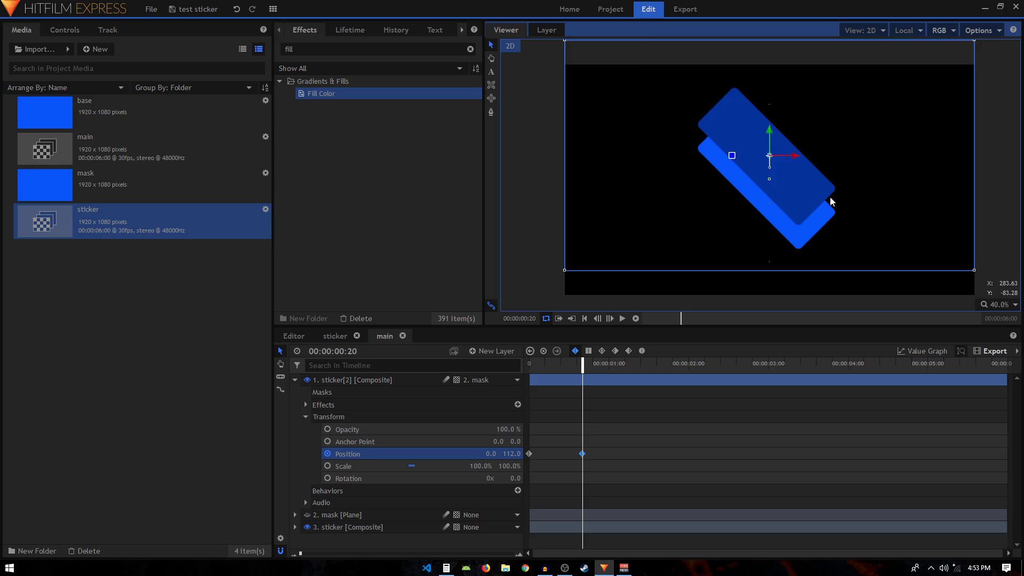
{"action": "left_click_drag", "start_coordinate": [506, 454], "coordinate": [440, 455]}
{"action": "left_click", "coordinate": [506, 455]}
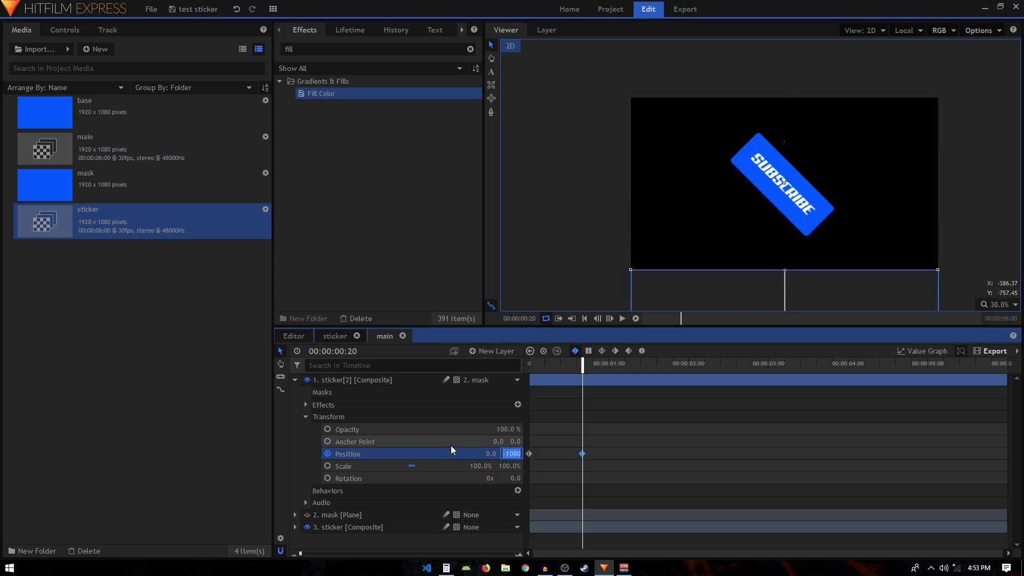
{"action": "key", "text": "Return"}
- Scrub the duplicated sticker's animation up to 00:00:00:20 and check its Set Matte settings
{"action": "left_click", "coordinate": [542, 366]}
{"action": "left_click_drag", "start_coordinate": [542, 366], "coordinate": [583, 389]}
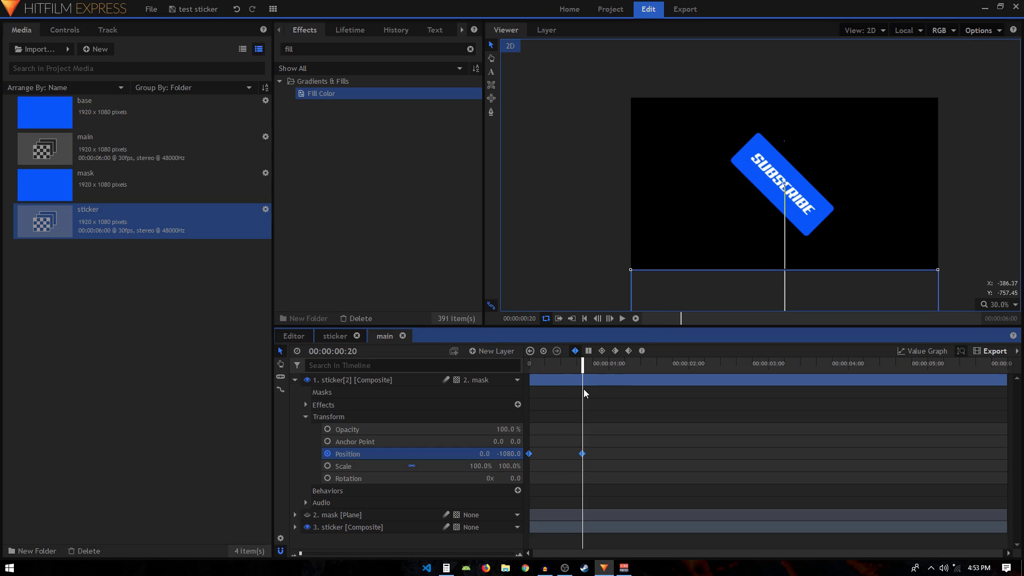
{"action": "left_click", "coordinate": [307, 417]}
{"action": "left_click", "coordinate": [306, 405]}
{"action": "left_click", "coordinate": [317, 425]}
{"action": "left_click", "coordinate": [316, 417]}
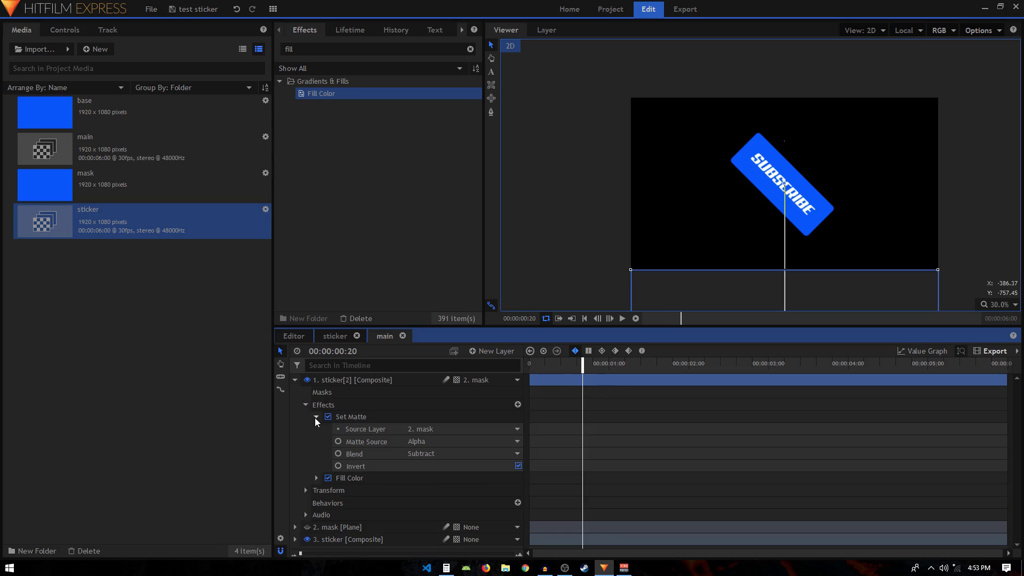
{"action": "left_click", "coordinate": [316, 417]}
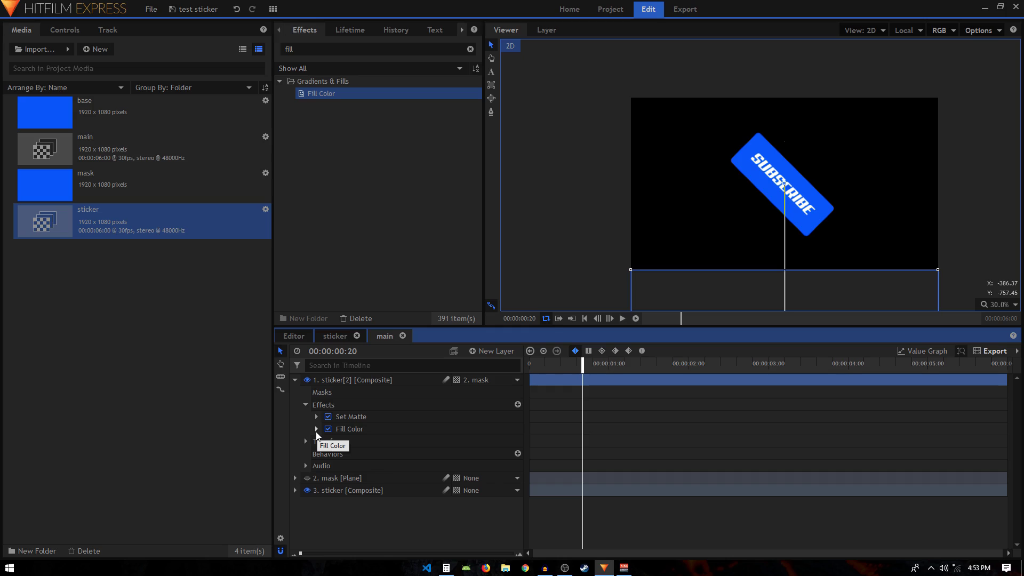
{"action": "left_click", "coordinate": [305, 405]}
{"action": "left_click", "coordinate": [305, 418]}
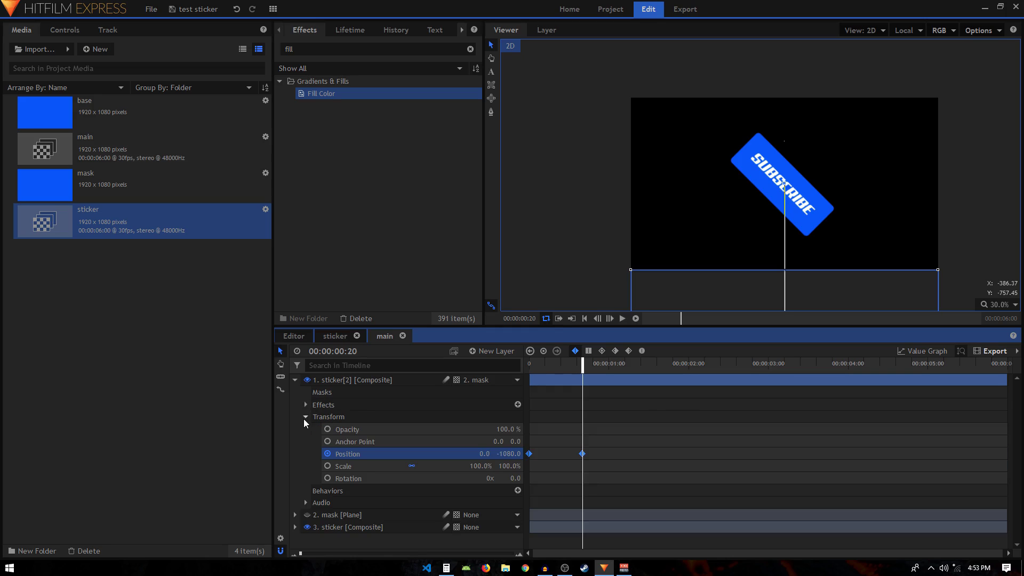
- Unlink the duplicated sticker's scale, set its vertical scale to -100%, and scrub through the fold up to 00:00:00:27
{"action": "left_click", "coordinate": [540, 365]}
{"action": "left_click_drag", "start_coordinate": [540, 368], "coordinate": [553, 368]}
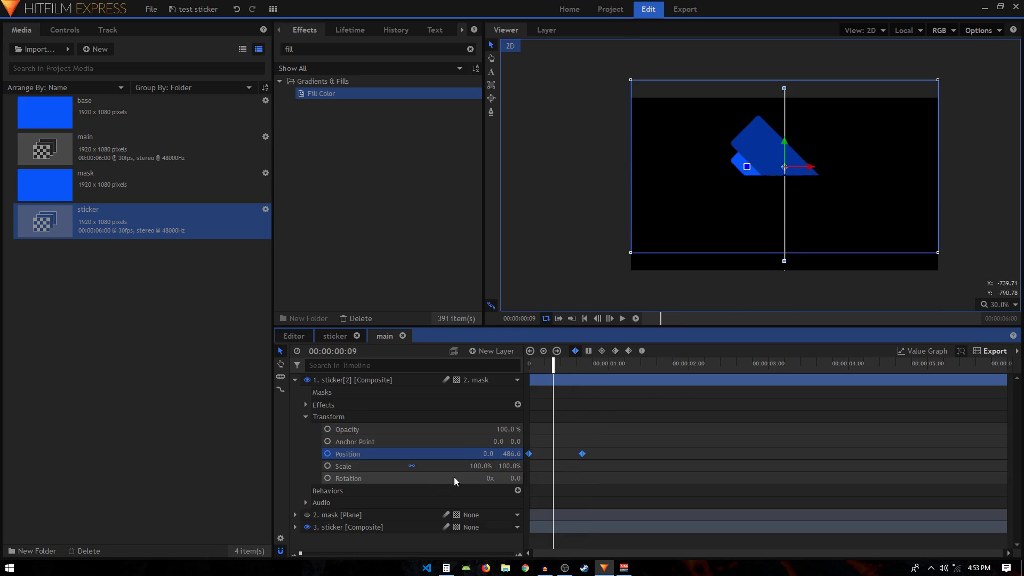
{"action": "left_click", "coordinate": [409, 465]}
{"action": "key", "text": "Tab"}
{"action": "left_click", "coordinate": [510, 466]}
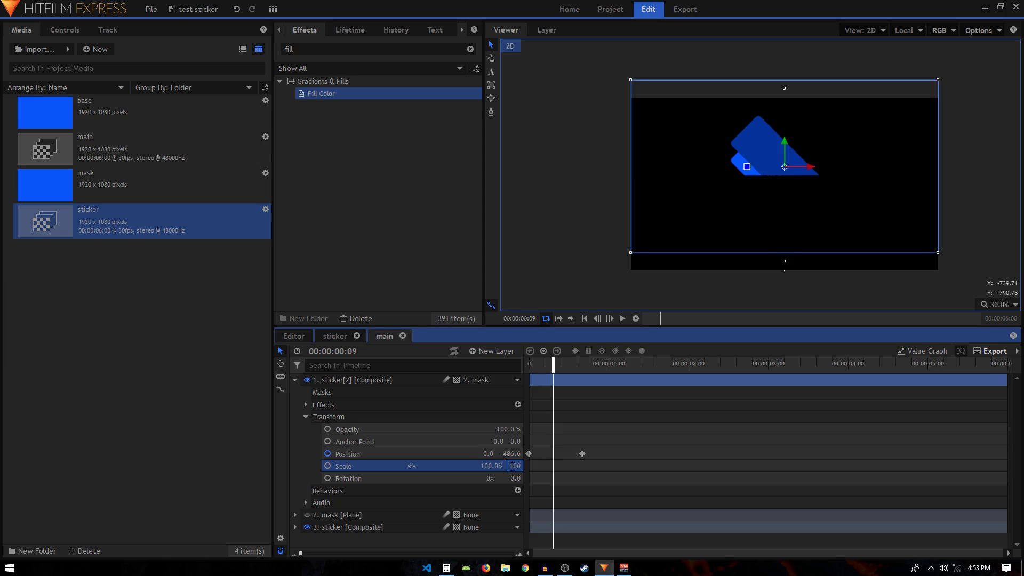
{"action": "type", "text": "-"}
{"action": "key", "text": "Return"}
{"action": "left_click_drag", "start_coordinate": [554, 363], "coordinate": [561, 396]}
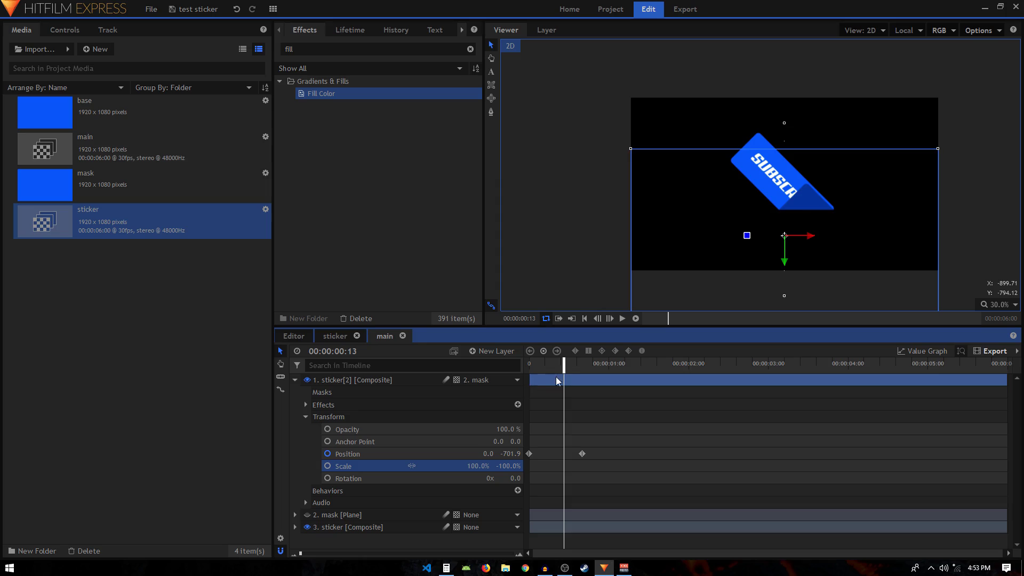
{"action": "left_click_drag", "start_coordinate": [564, 368], "coordinate": [601, 380]}
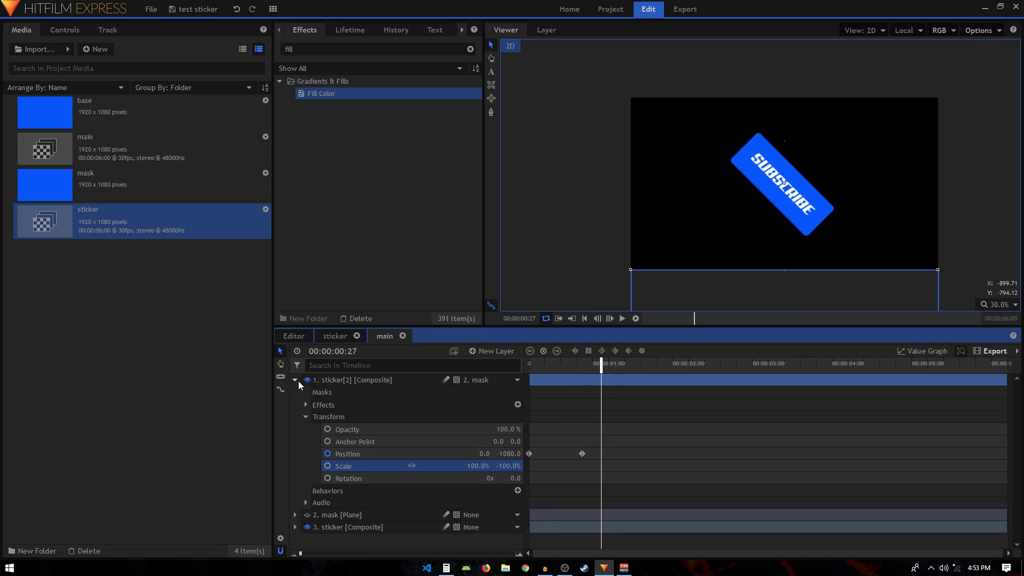
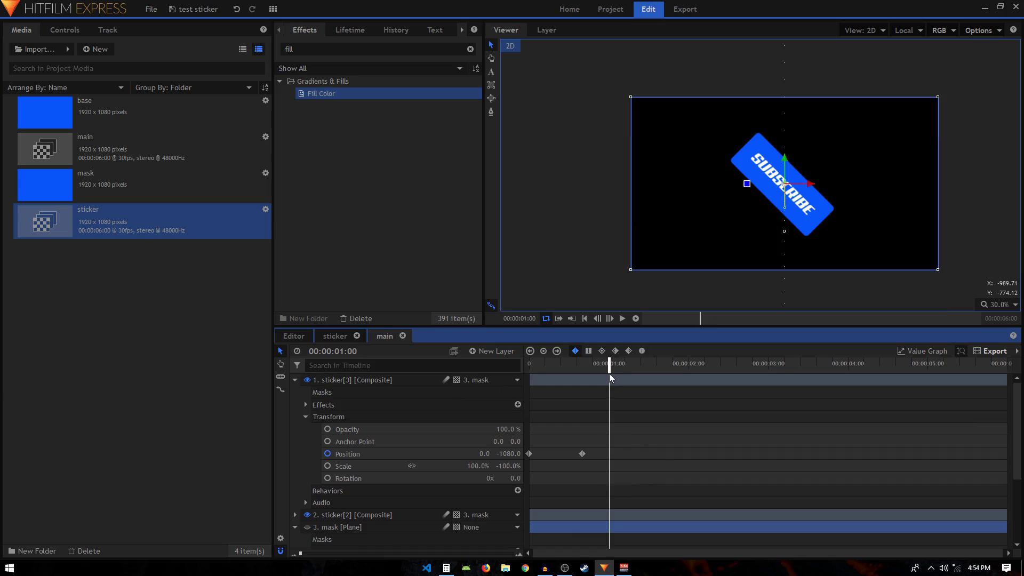
- Clear the second sticker duplicate's position animation and keyframe its Y position at 1080 at 00:00:01:00
{"action": "left_click", "coordinate": [444, 455]}
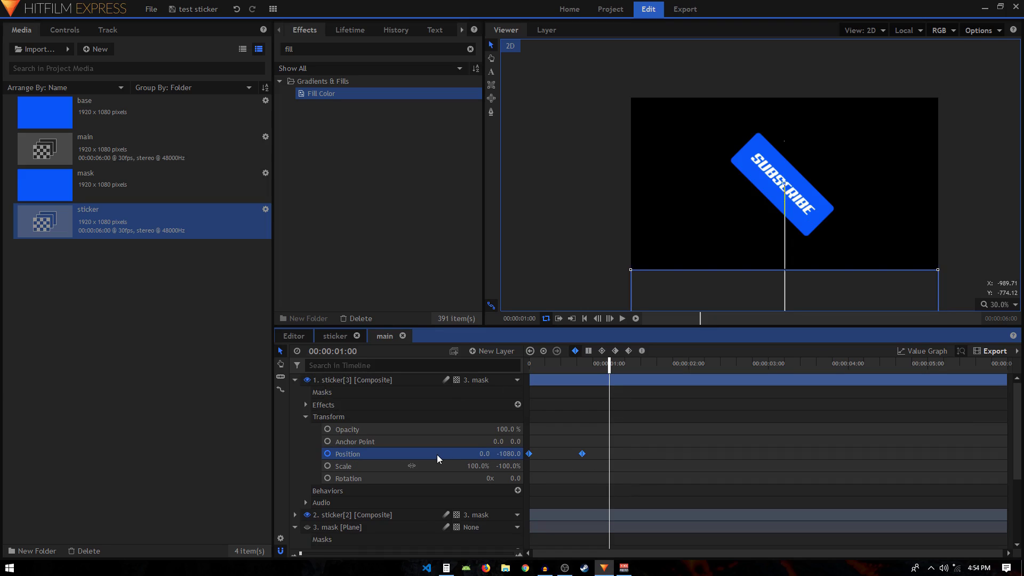
{"action": "right_click", "coordinate": [401, 456]}
{"action": "left_click", "coordinate": [456, 503]}
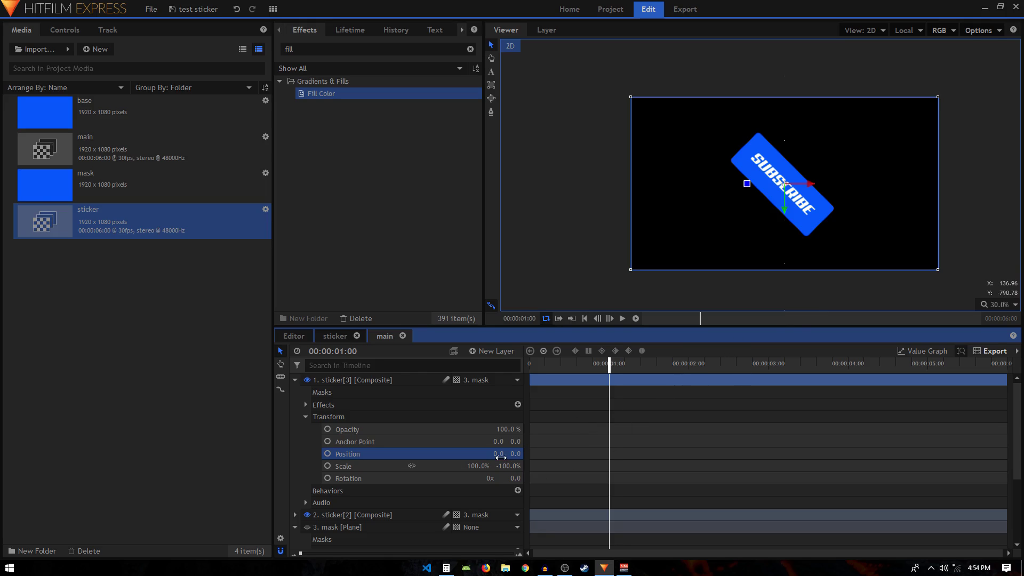
{"action": "left_click", "coordinate": [326, 454]}
{"action": "left_click_drag", "start_coordinate": [515, 453], "coordinate": [609, 454]}
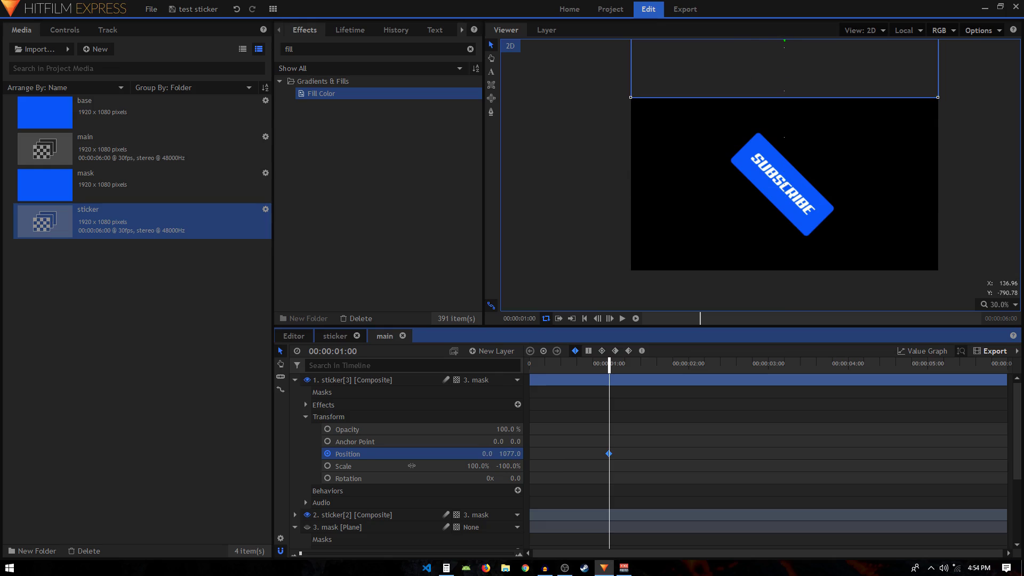
{"action": "left_click", "coordinate": [514, 455]}
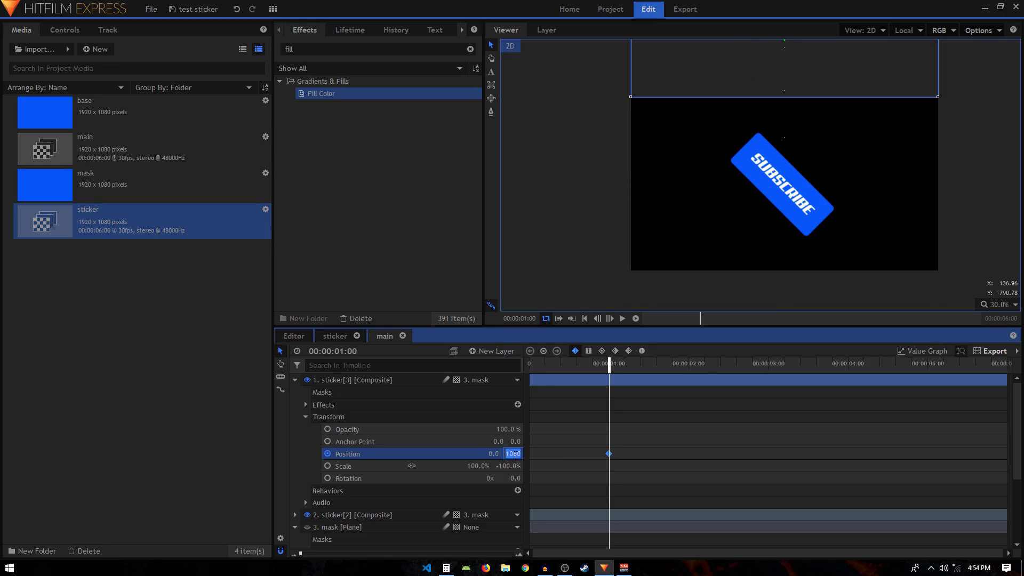
{"action": "key", "text": "Return"}
- Check the mask's position keyframes and move to 00:00:01:10, opening the second sticker duplicate's Y position for editing
{"action": "scroll", "coordinate": [635, 458], "scroll_direction": "down", "scroll_amount": 4}
{"action": "scroll", "coordinate": [630, 460], "scroll_direction": "up", "scroll_amount": 4}
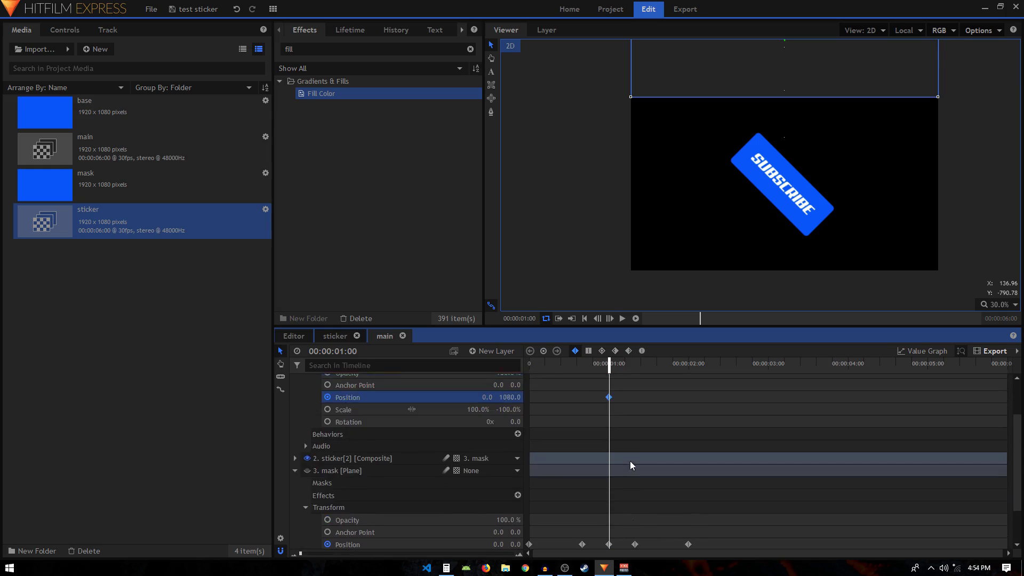
{"action": "key", "text": "shift+Right"}
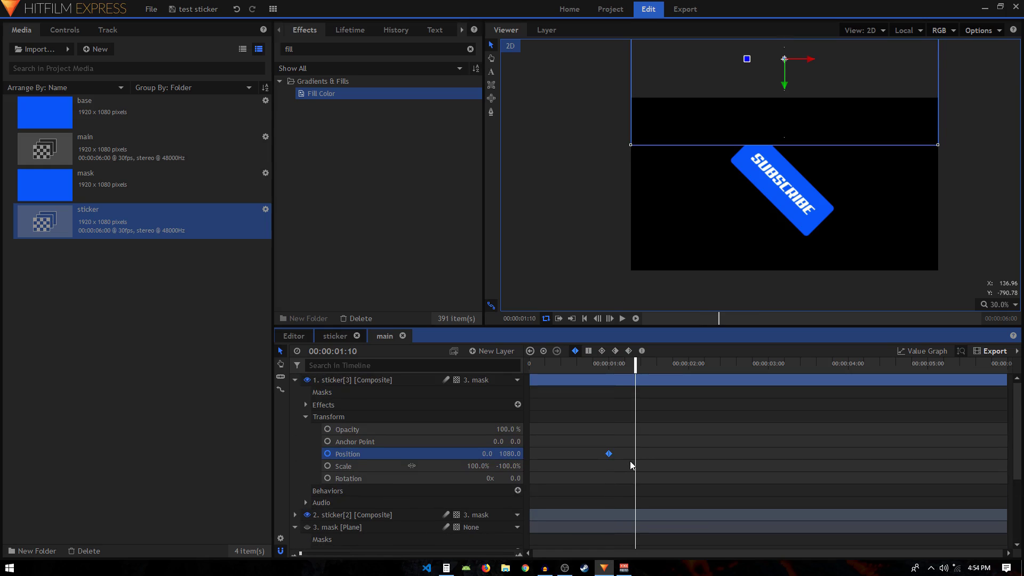
{"action": "left_click", "coordinate": [508, 453]}
- Switch to Calculator, subtract 300 from 1080, and close it
{"action": "left_click", "coordinate": [447, 568]}
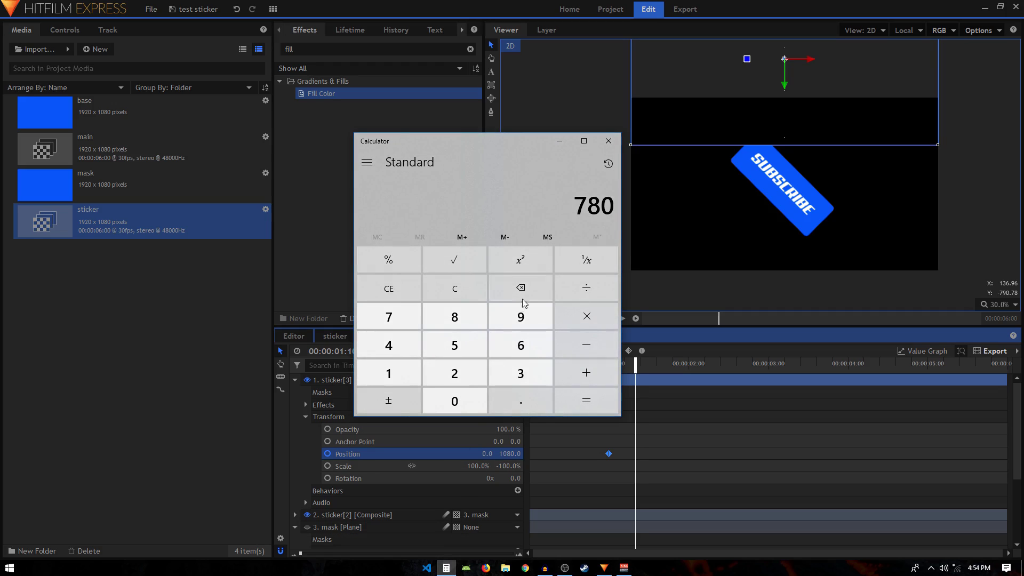
{"action": "left_click", "coordinate": [396, 296]}
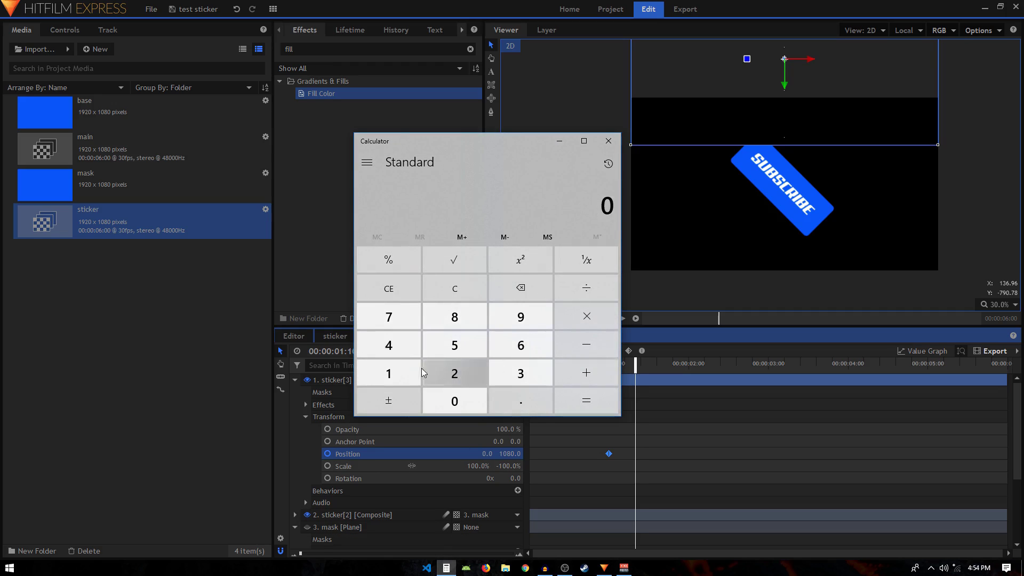
{"action": "left_click", "coordinate": [392, 376]}
{"action": "left_click", "coordinate": [455, 405]}
{"action": "left_click", "coordinate": [455, 318]}
{"action": "left_click", "coordinate": [469, 399]}
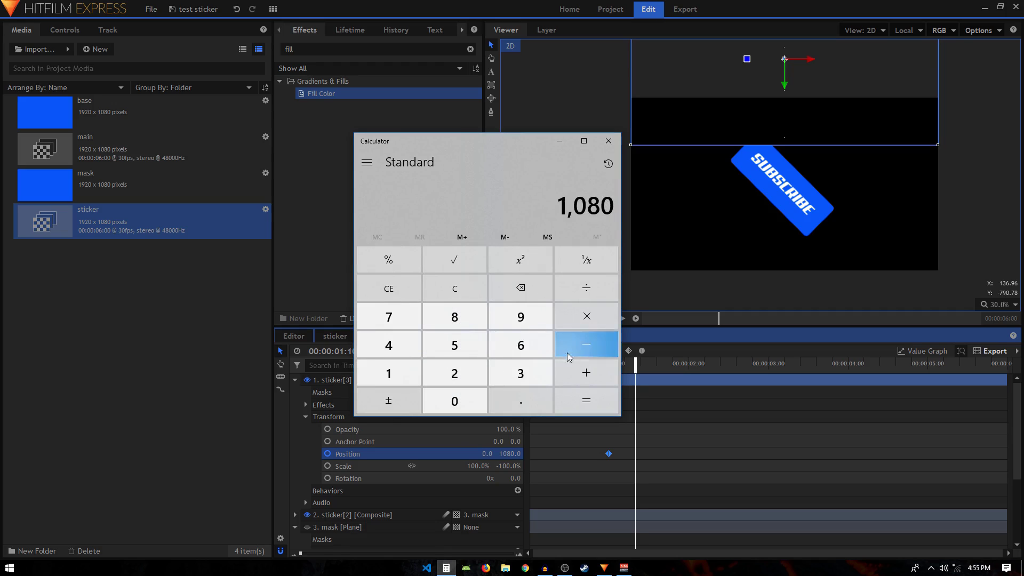
{"action": "left_click", "coordinate": [594, 347]}
{"action": "left_click", "coordinate": [525, 382]}
{"action": "double_click", "coordinate": [465, 399]}
{"action": "left_click", "coordinate": [587, 400]}
{"action": "left_click", "coordinate": [608, 141]}
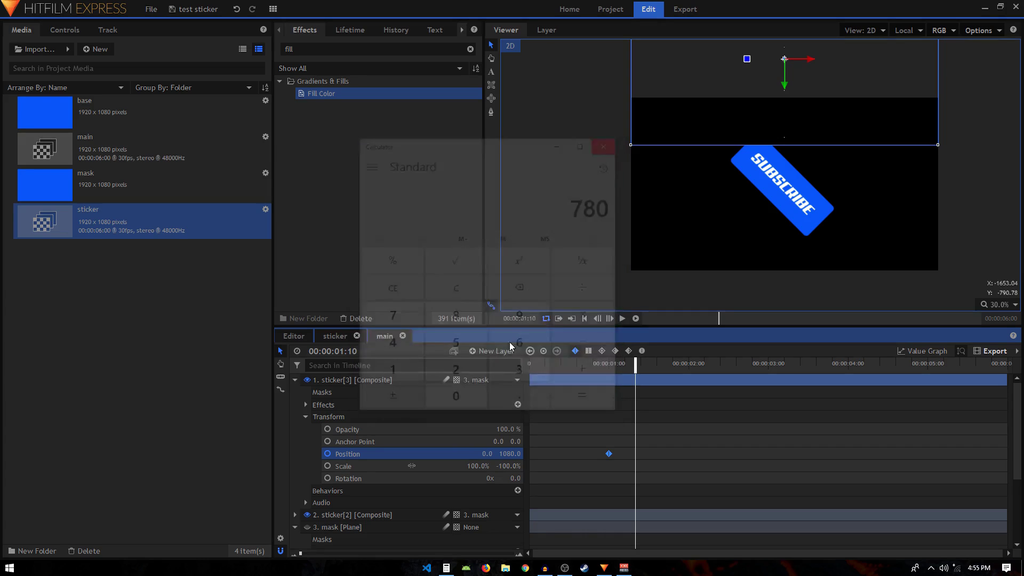
- Set the second sticker duplicate's Y position to 780 at 00:00:01:10
{"action": "left_click", "coordinate": [511, 453]}
{"action": "type", "text": "780"}
{"action": "key", "text": "Return"}
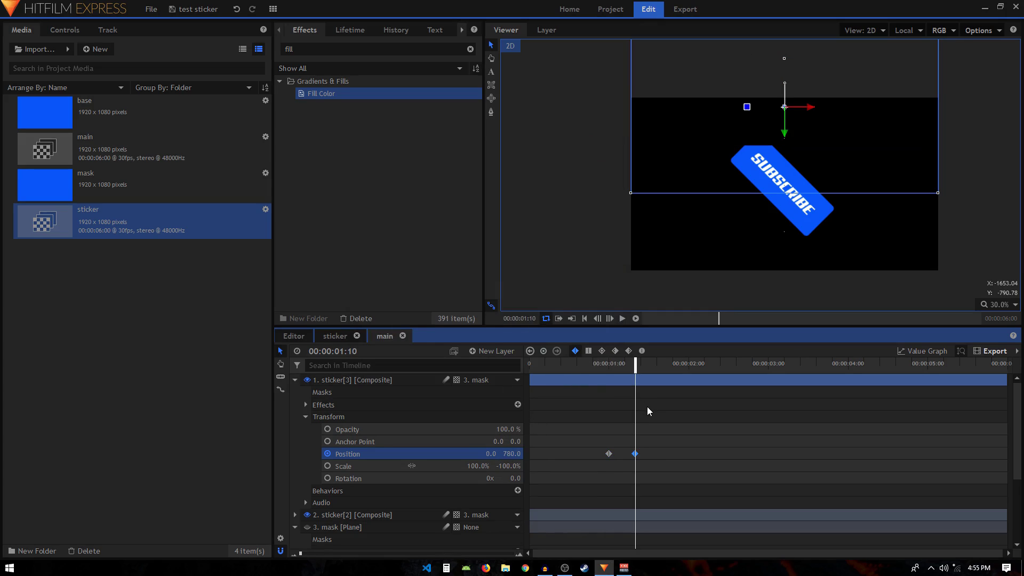
- Keyframe the second sticker duplicate's Y position at 0 at 00:00:02:00 and scrub the animation up to 00:00:02:05
{"action": "key", "text": "space"}
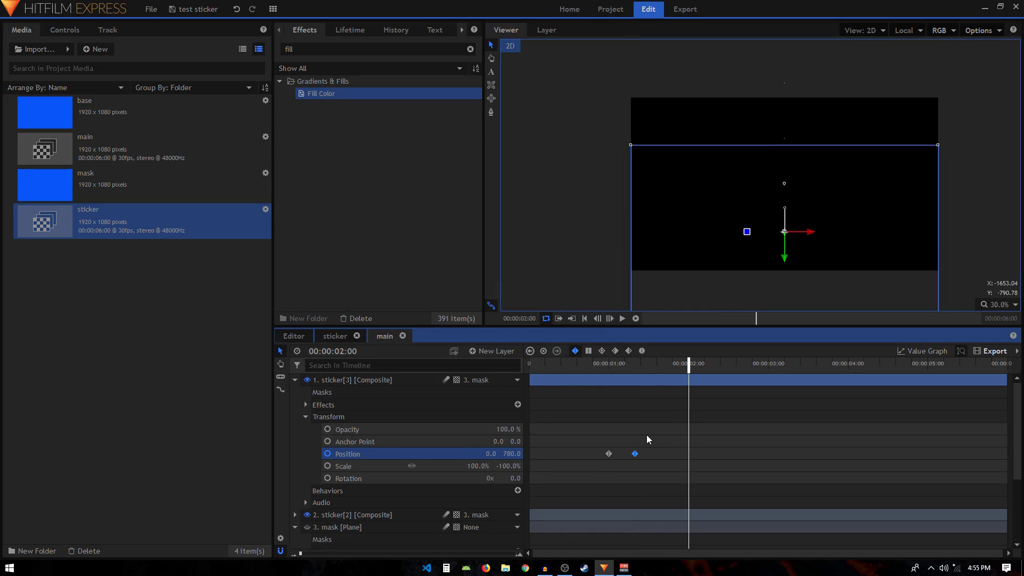
{"action": "left_click_drag", "start_coordinate": [513, 454], "coordinate": [458, 455]}
{"action": "left_click", "coordinate": [515, 454]}
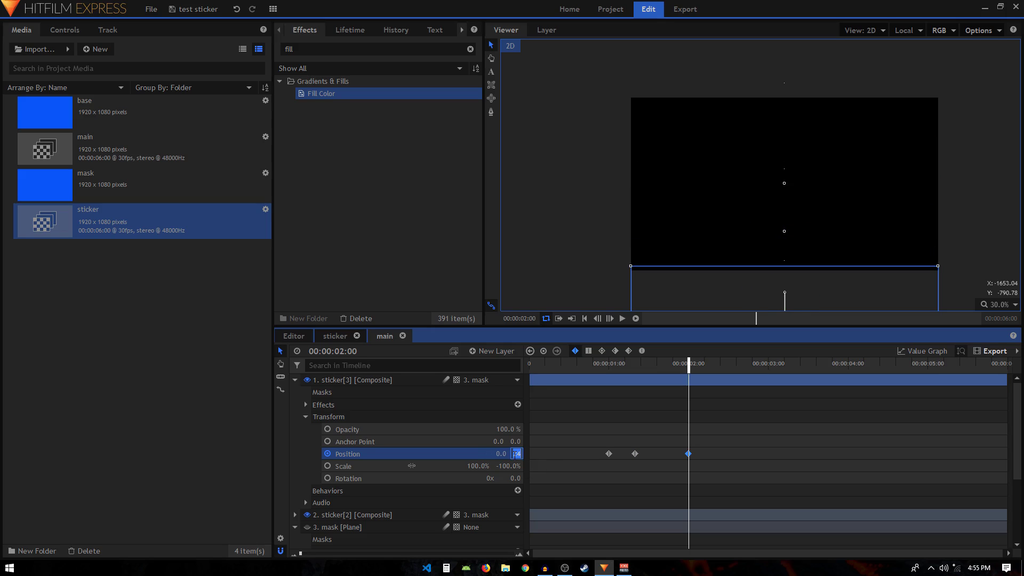
{"action": "type", "text": "0"}
{"action": "key", "text": "Return"}
{"action": "left_click_drag", "start_coordinate": [550, 366], "coordinate": [702, 408]}
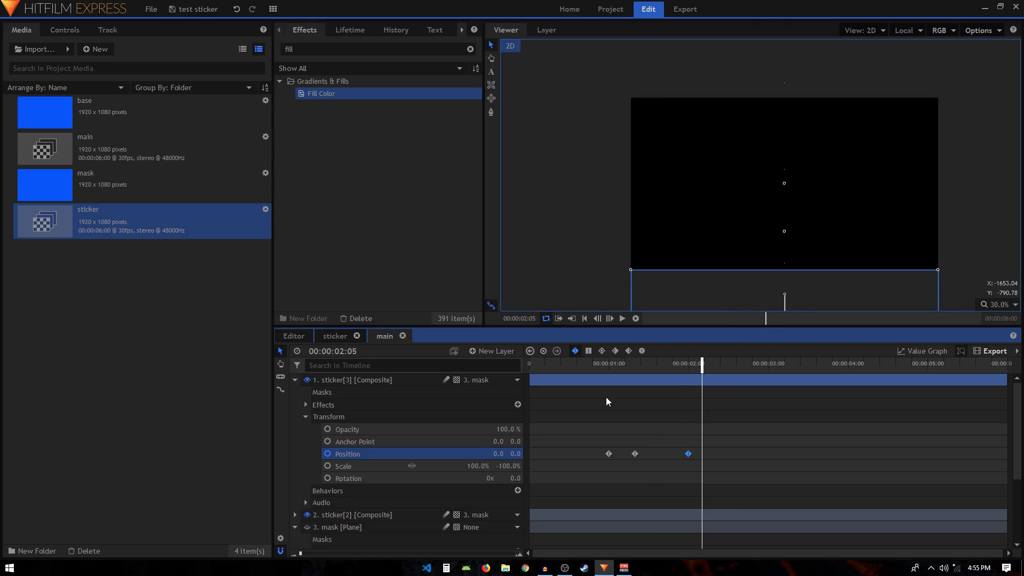
- Collapse the properties of the second sticker duplicate and the mask plane, and clear the layer selection
{"action": "left_click", "coordinate": [295, 380]}
{"action": "left_click", "coordinate": [295, 404]}
{"action": "left_click", "coordinate": [541, 398]}
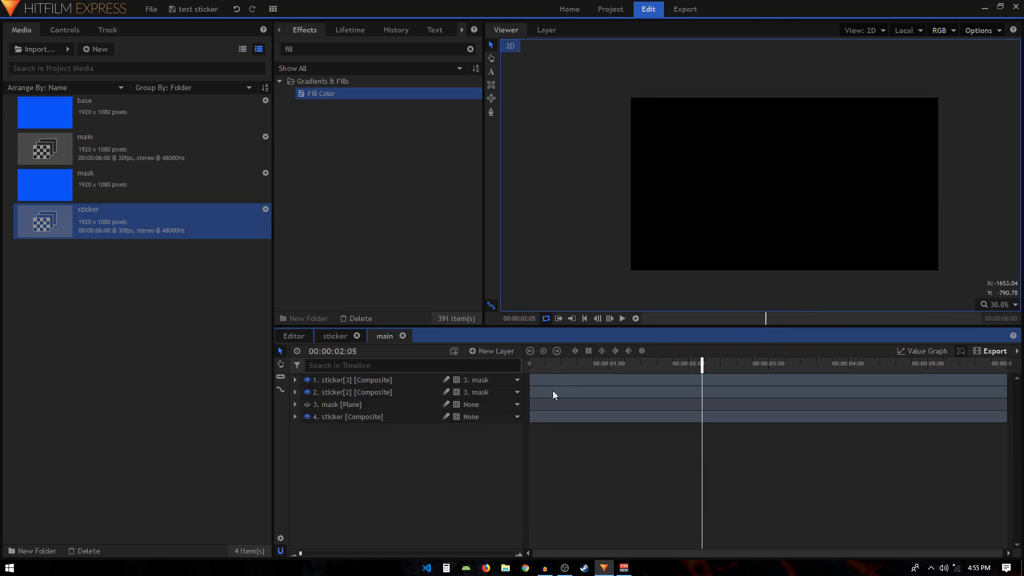
- Play the main composite from near its start, rewind to the beginning, and replay to review the sticker animation
{"action": "left_click", "coordinate": [544, 367]}
{"action": "key", "text": "space"}
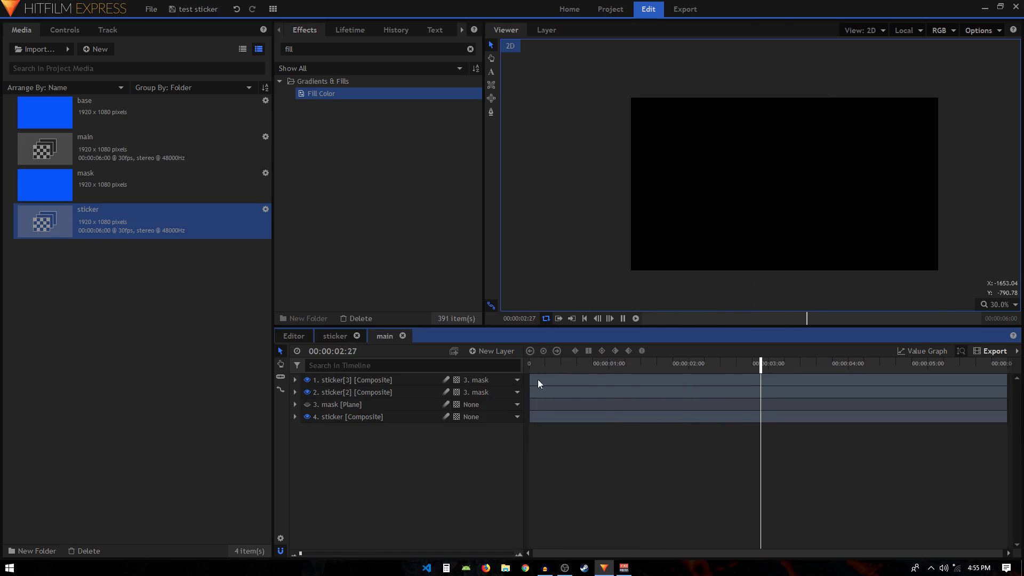
{"action": "left_click_drag", "start_coordinate": [546, 363], "coordinate": [508, 366]}
{"action": "key", "text": "space"}
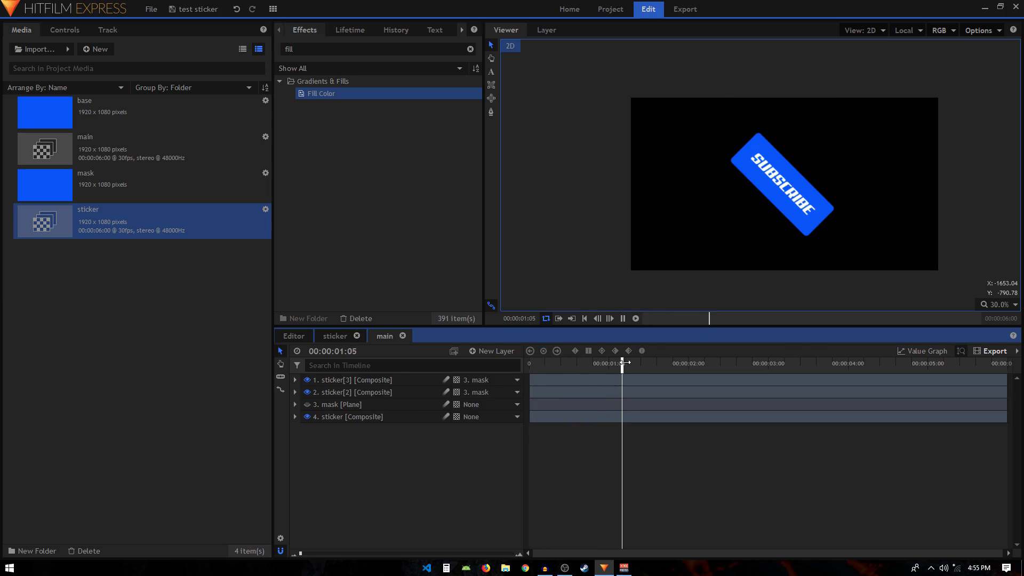